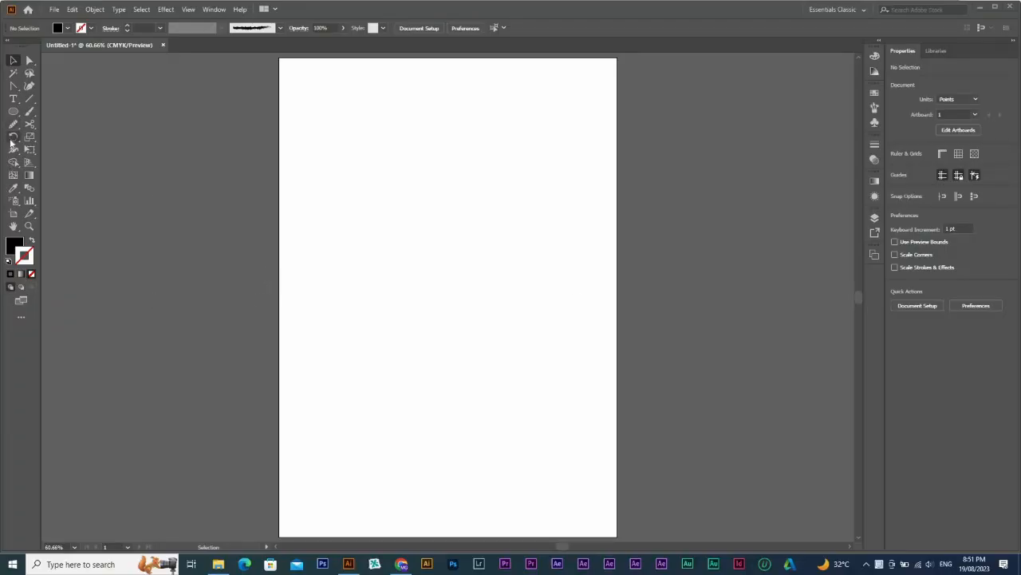
- Draw a tall black rectangle about 228 by 489 pt on the artboard
{"action": "left_click", "coordinate": [13, 138]}
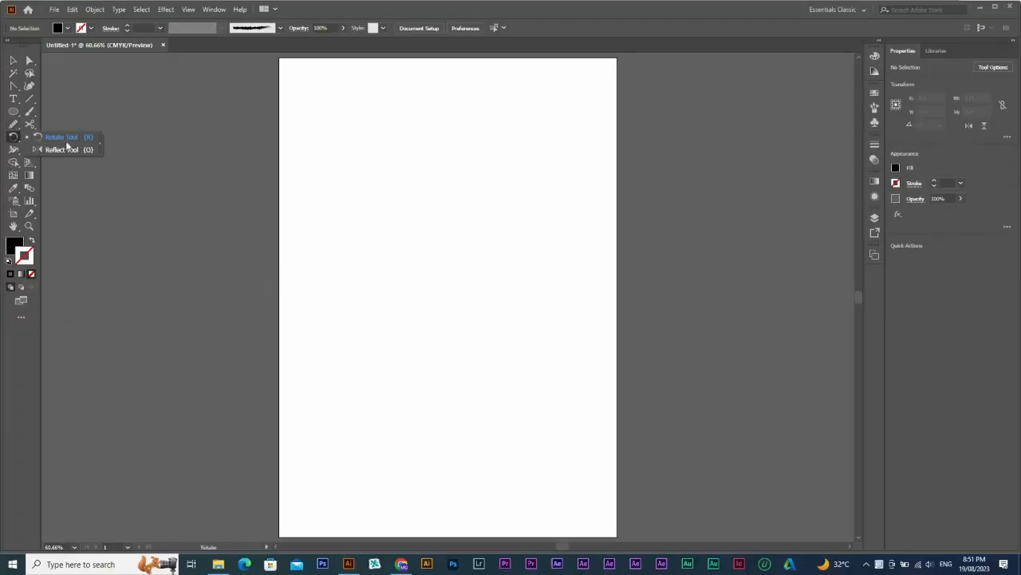
{"action": "left_click", "coordinate": [13, 61]}
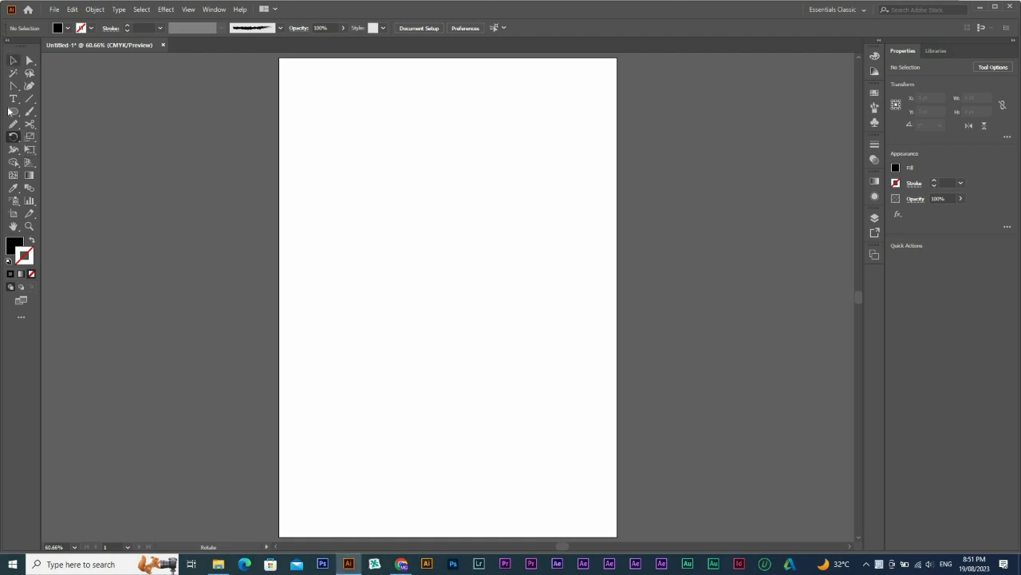
{"action": "left_click", "coordinate": [12, 112]}
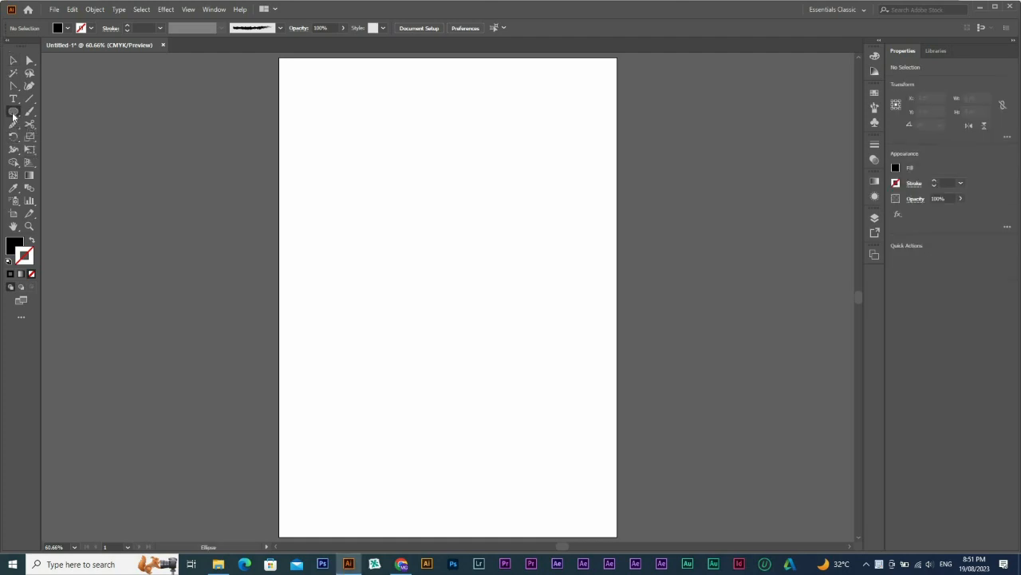
{"action": "left_click_drag", "start_coordinate": [343, 110], "coordinate": [474, 390]}
- Preview a 30° rotation of the rectangle with Transform Rotate, and cancel it
{"action": "right_click", "coordinate": [371, 164]}
{"action": "mouse_move", "coordinate": [424, 335]}
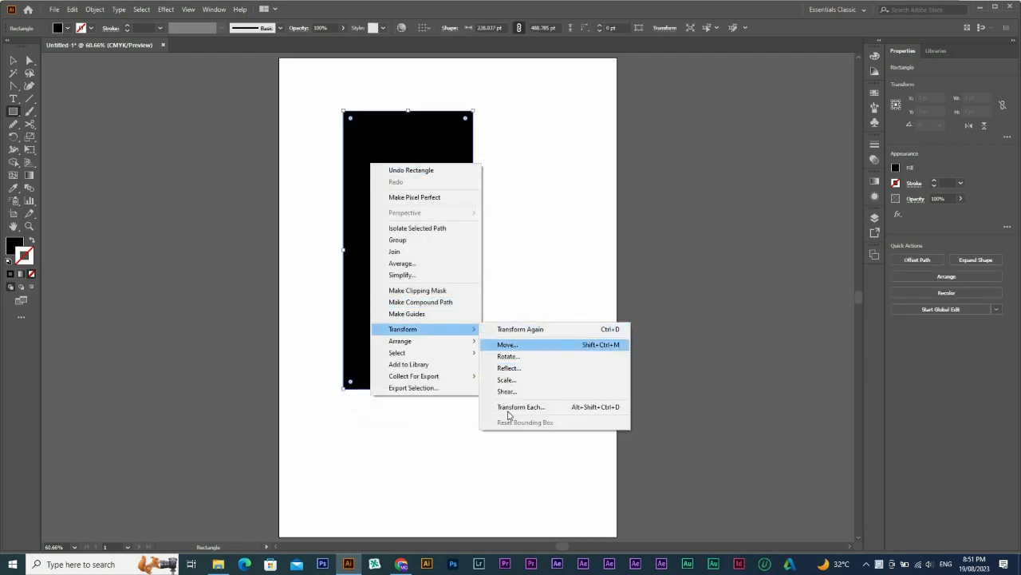
{"action": "left_click", "coordinate": [509, 359]}
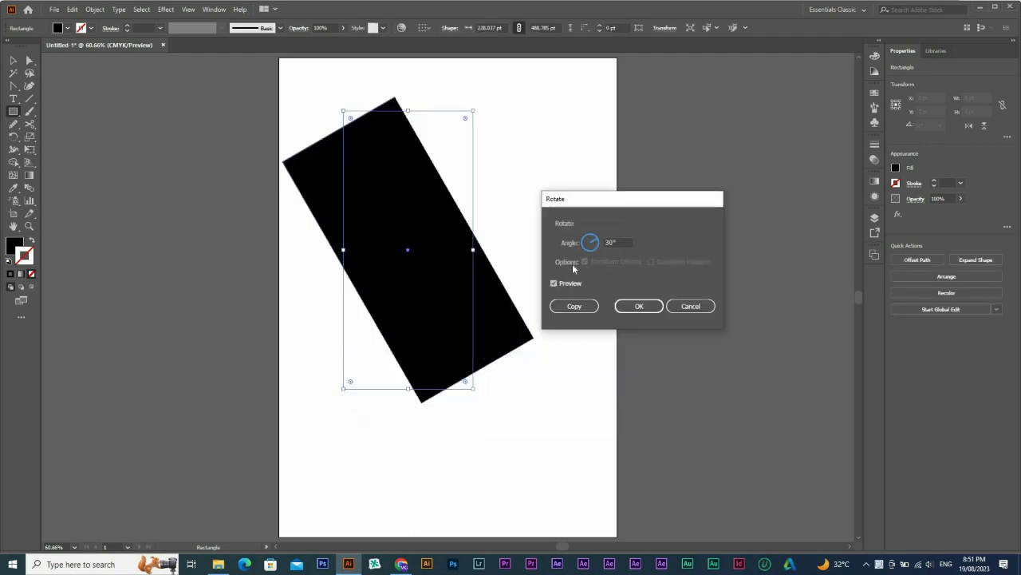
{"action": "double_click", "coordinate": [611, 241]}
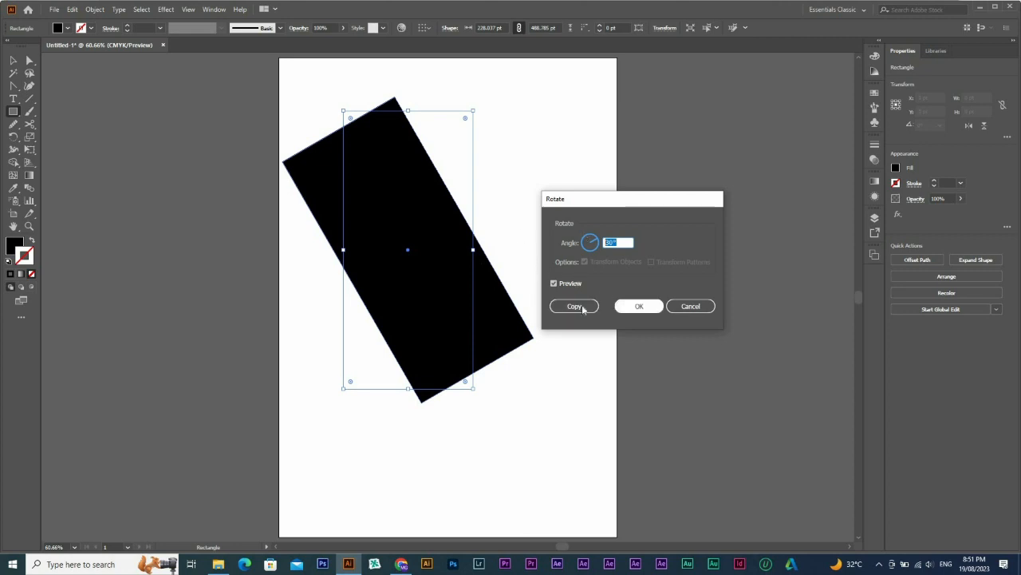
{"action": "left_click", "coordinate": [691, 307]}
- Try rotating the rectangle freehand by its bounding box to about 82°, and undo the rotation
{"action": "left_click", "coordinate": [13, 60]}
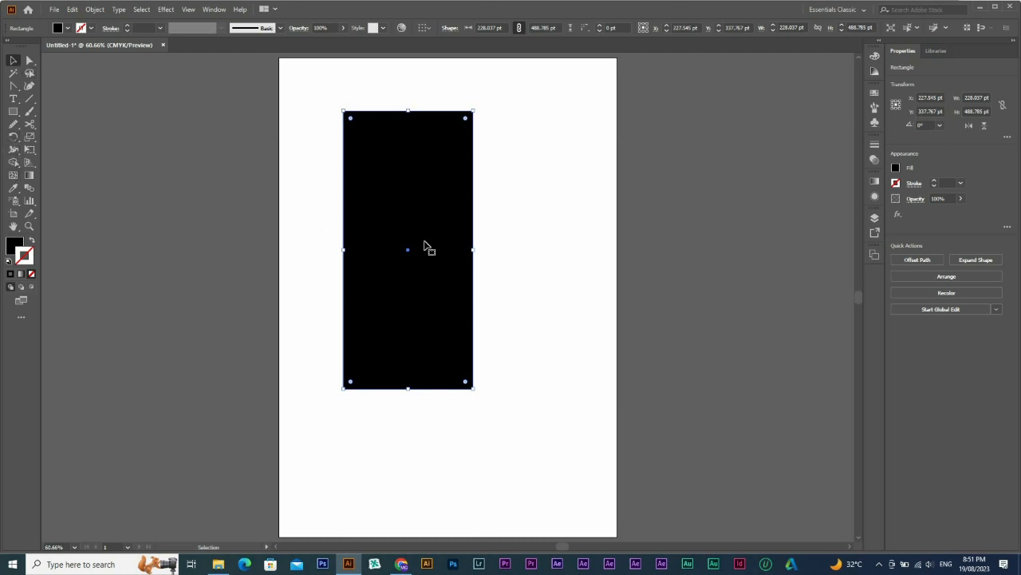
{"action": "left_click_drag", "start_coordinate": [476, 106], "coordinate": [406, 250]}
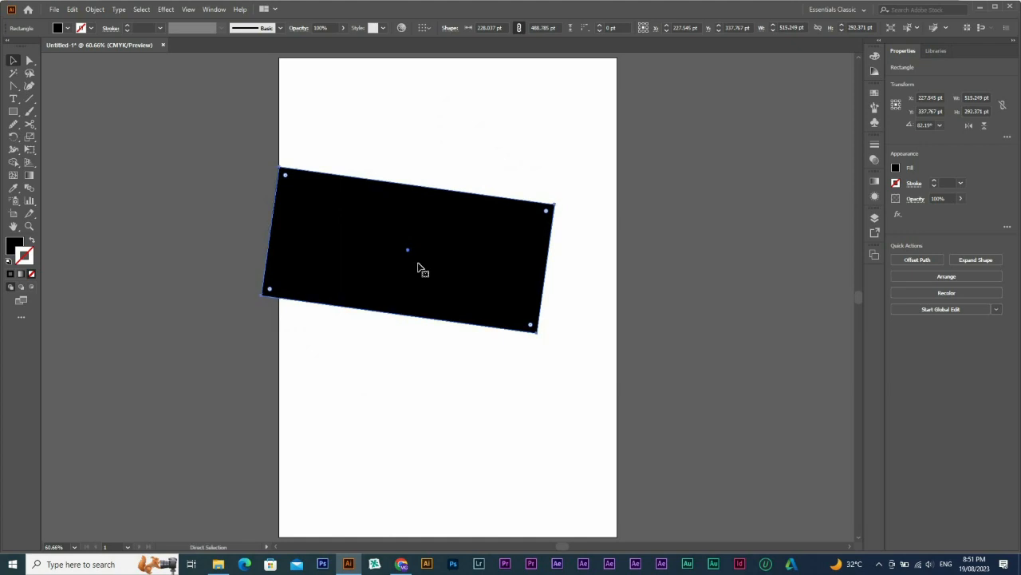
{"action": "key", "text": "ctrl+z"}
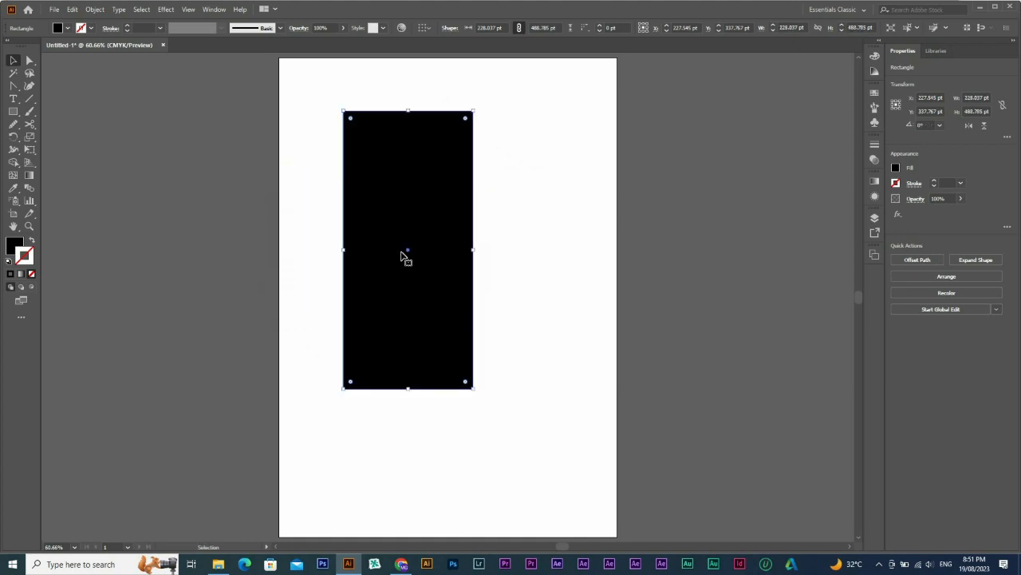
- Try several freehand rotations of the rectangle with the Rotate tool, undoing each one
{"action": "left_click", "coordinate": [12, 137]}
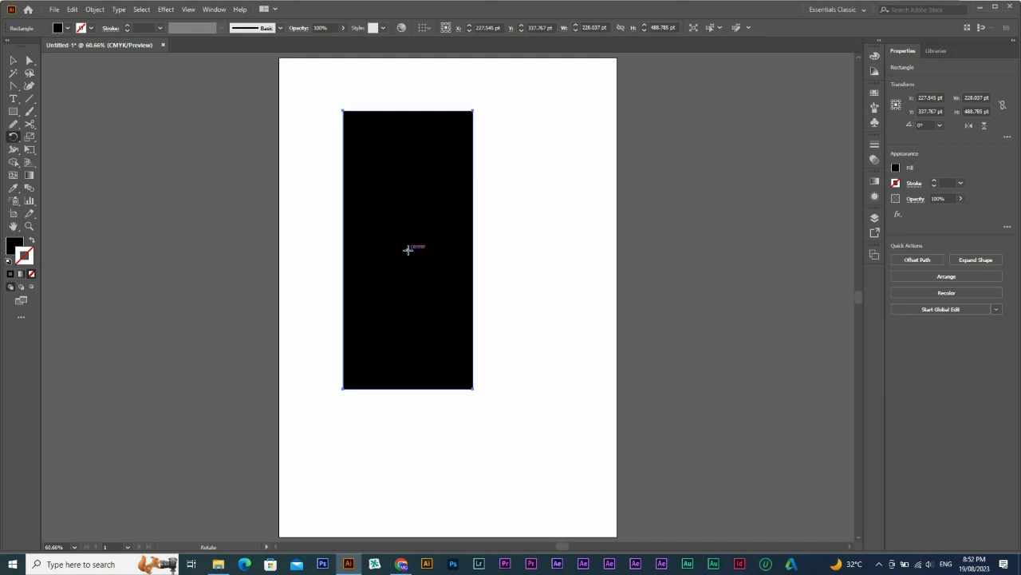
{"action": "left_click_drag", "start_coordinate": [409, 261], "coordinate": [461, 117]}
{"action": "left_click_drag", "start_coordinate": [369, 293], "coordinate": [497, 180]}
{"action": "key", "text": "ctrl+z"}
{"action": "left_click_drag", "start_coordinate": [444, 298], "coordinate": [492, 313]}
{"action": "key", "text": "ctrl+z"}
{"action": "left_click_drag", "start_coordinate": [446, 352], "coordinate": [553, 257]}
{"action": "key", "text": "ctrl+z"}
- Rotate a copy of the rectangle around a pivot just above the artboard, and repeat the transformation four times to form a radial pattern
{"action": "left_click_drag", "start_coordinate": [471, 212], "coordinate": [497, 255]}
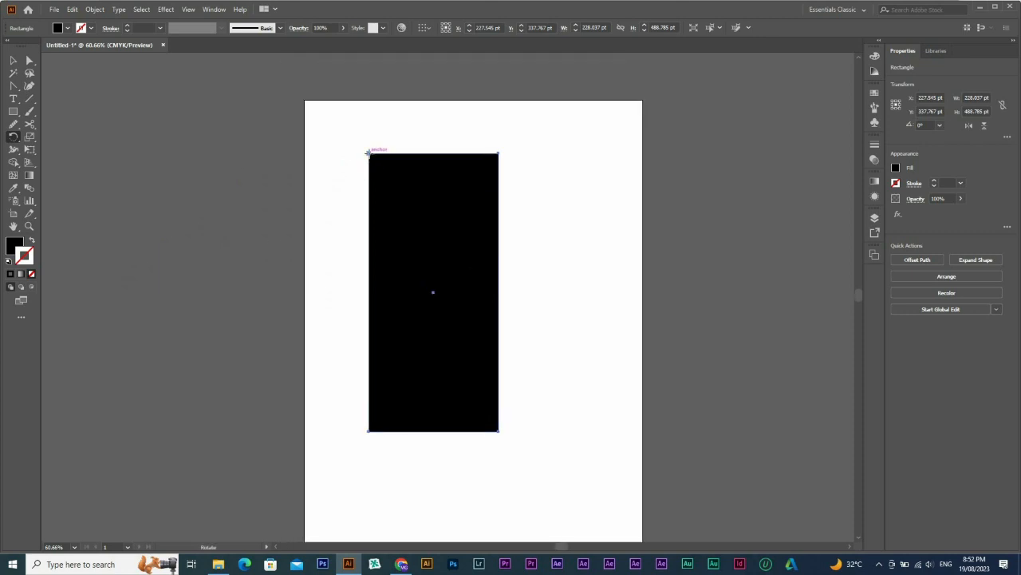
{"action": "left_click", "coordinate": [372, 169]}
{"action": "left_click", "coordinate": [462, 259], "text": "ctrl+alt"}
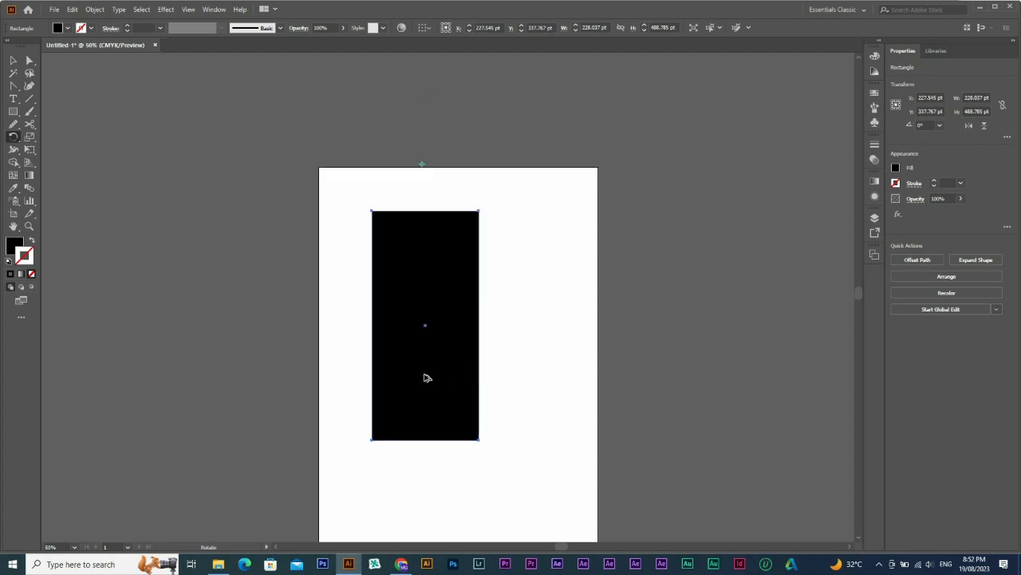
{"action": "left_click_drag", "start_coordinate": [427, 377], "coordinate": [640, 294]}
{"action": "key", "text": "ctrl+d"}
{"action": "key", "text": "ctrl+d"}
{"action": "key", "text": "ctrl+d"}
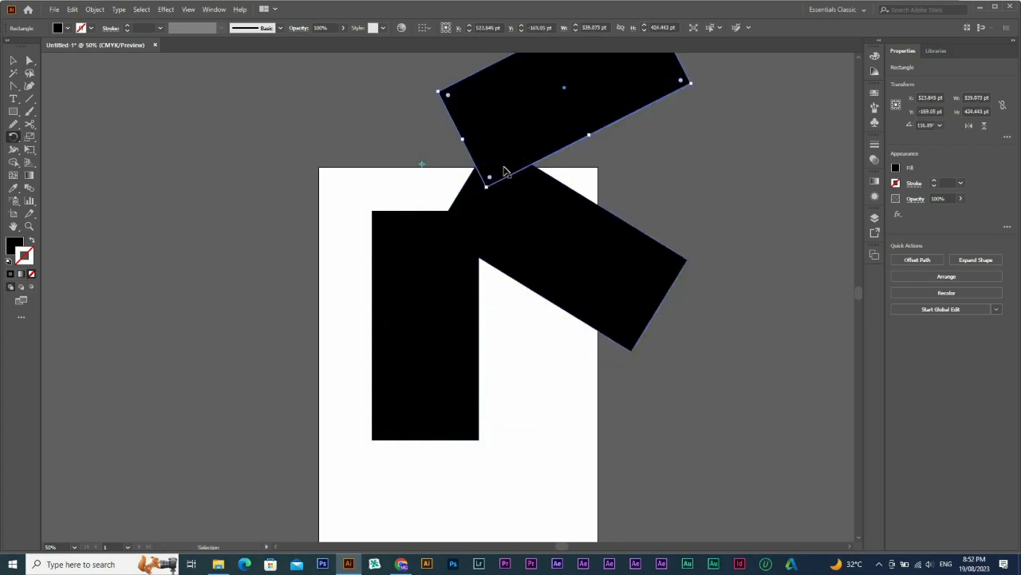
{"action": "key", "text": "ctrl+d"}
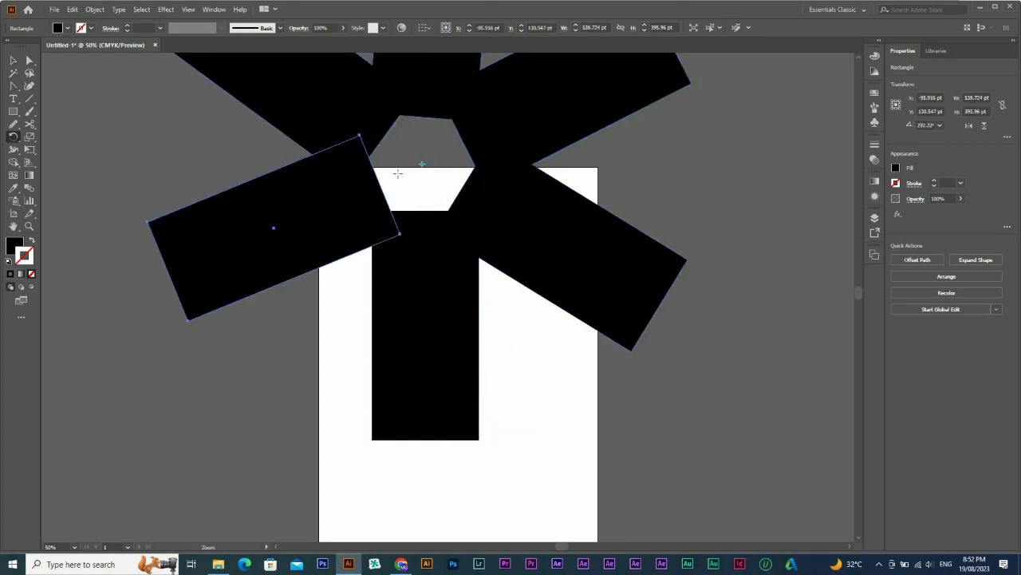
- Undo the rotated copies and the original rectangle to clear the artboard
{"action": "left_click", "coordinate": [495, 251], "text": "ctrl+alt"}
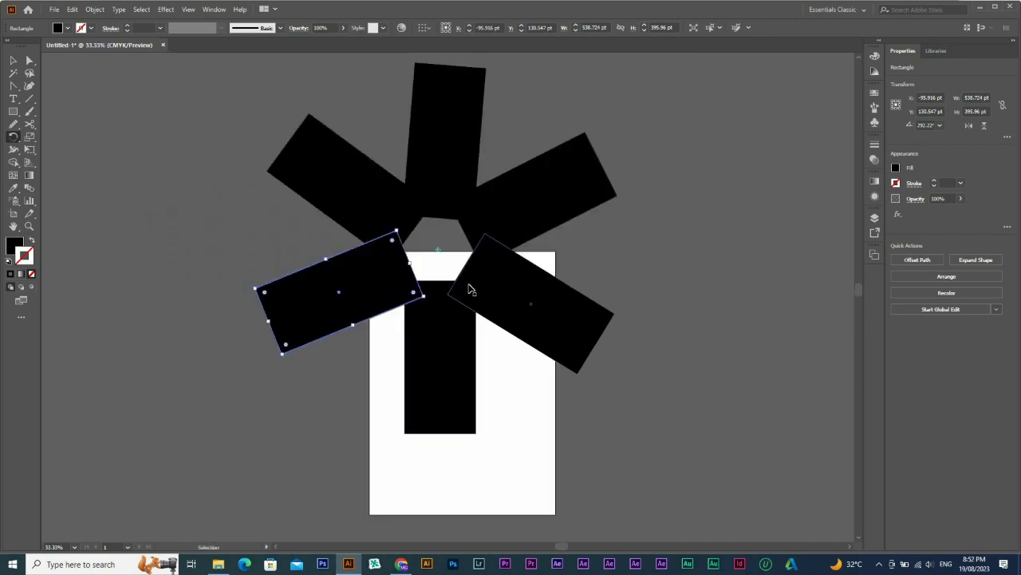
{"action": "key", "text": "ctrl+z"}
{"action": "key", "text": "ctrl+z"}
{"action": "key", "text": "ctrl+z"}
{"action": "key", "text": "ctrl+z"}
{"action": "key", "text": "ctrl+z"}
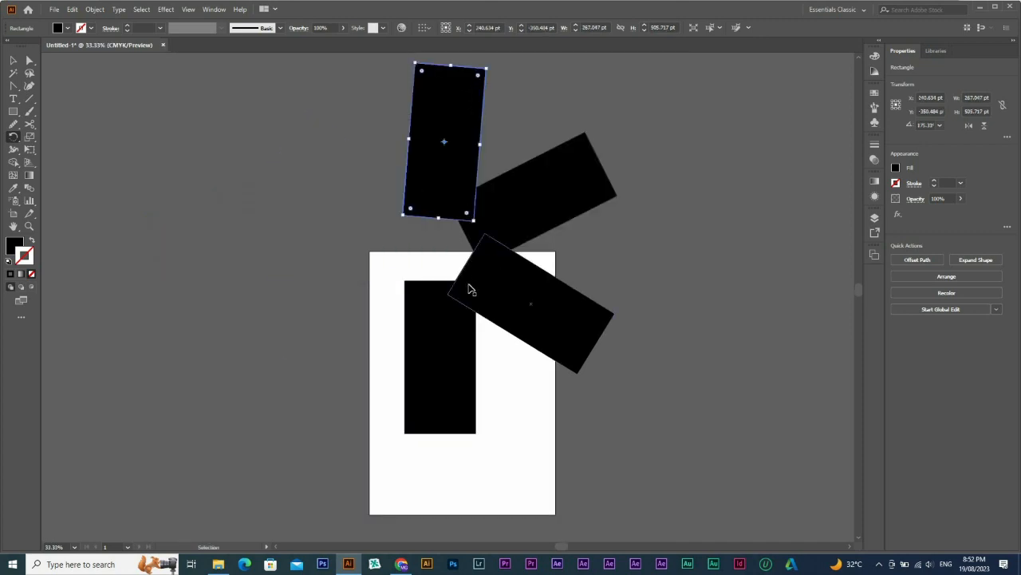
{"action": "key", "text": "ctrl+z"}
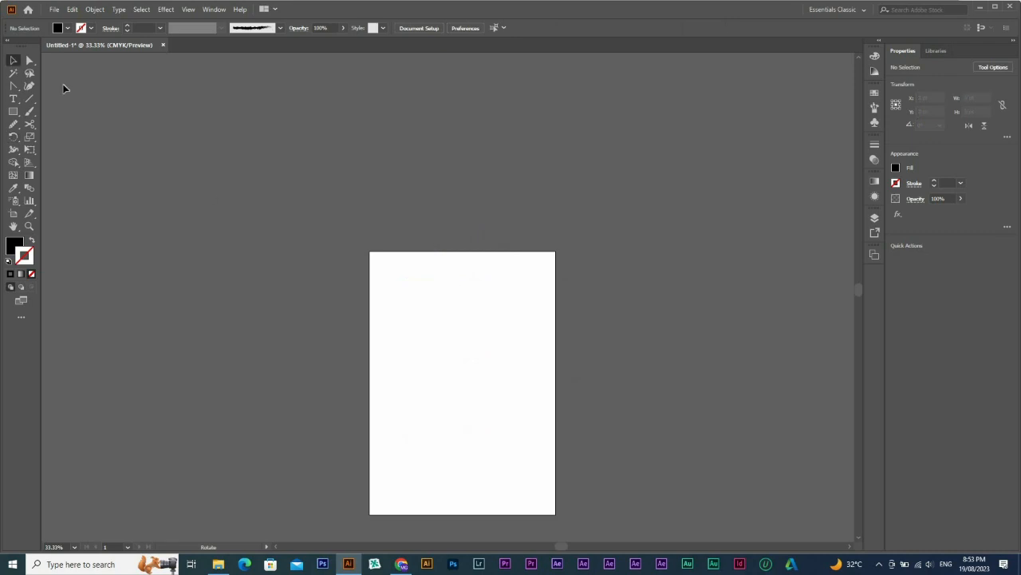
- Draw a black circle about 49 pt in diameter at the center of the artboard
{"action": "left_click", "coordinate": [13, 111]}
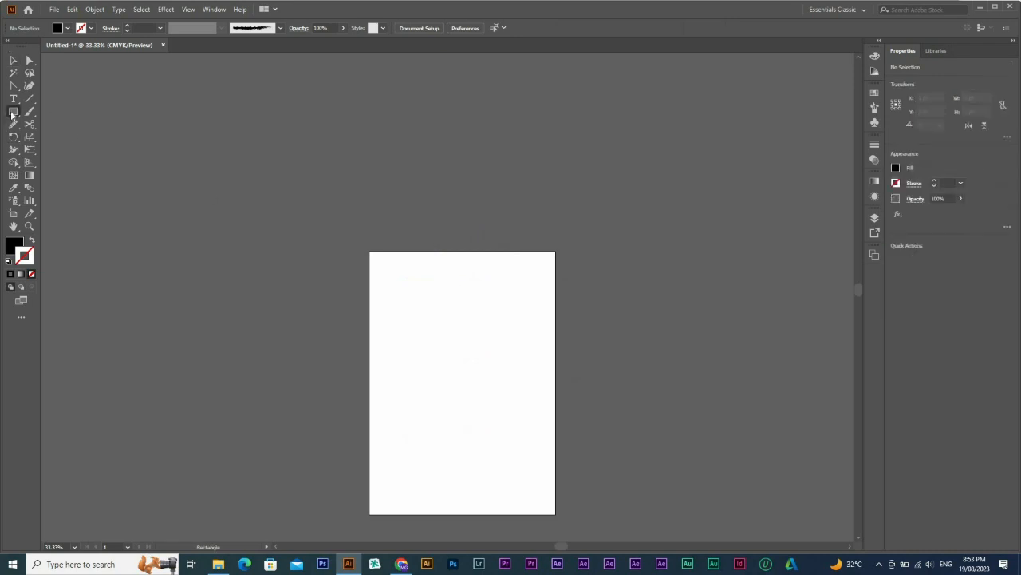
{"action": "left_click_drag", "start_coordinate": [13, 111], "coordinate": [48, 137]}
{"action": "left_click_drag", "start_coordinate": [456, 373], "coordinate": [472, 388]}
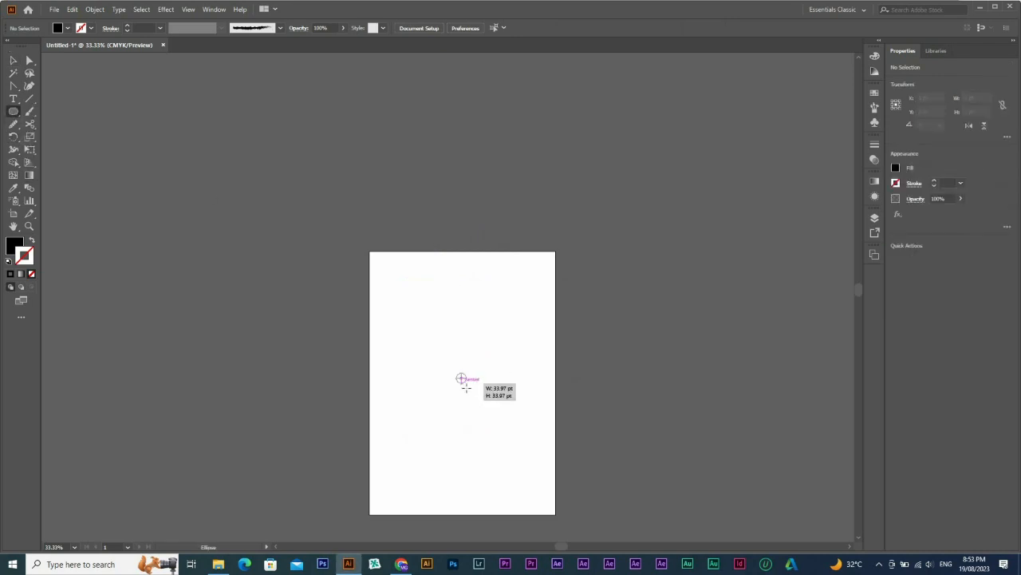
{"action": "key", "text": "v"}
{"action": "left_click_drag", "start_coordinate": [731, 494], "coordinate": [325, 244]}
{"action": "left_click_drag", "start_coordinate": [495, 273], "coordinate": [565, 384]}
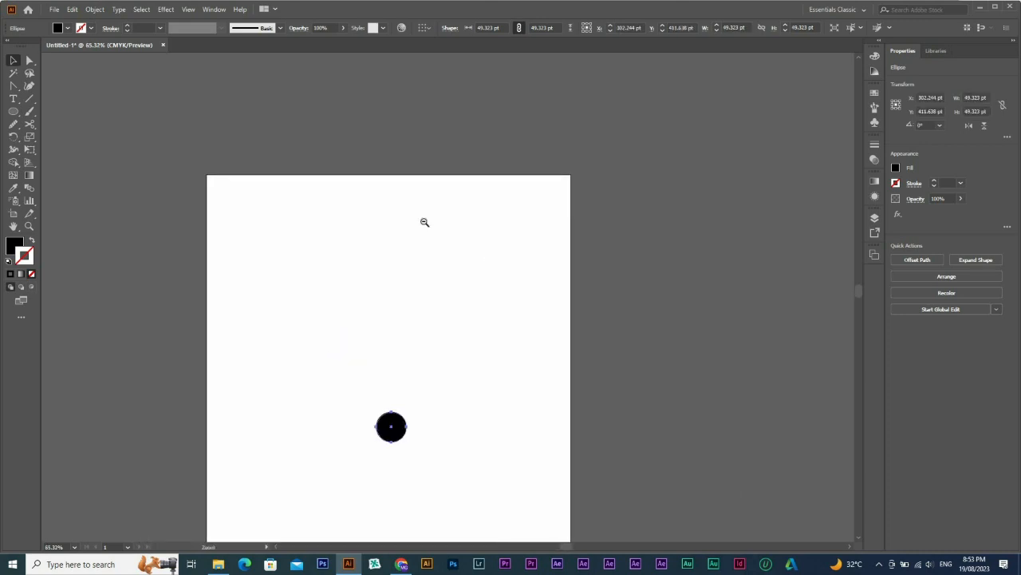
- Draw a square about 129 pt wide well above the artboard and fill it with dark blue
{"action": "left_click", "coordinate": [424, 222], "text": "ctrl+alt"}
{"action": "left_click", "coordinate": [479, 369], "text": "ctrl+alt"}
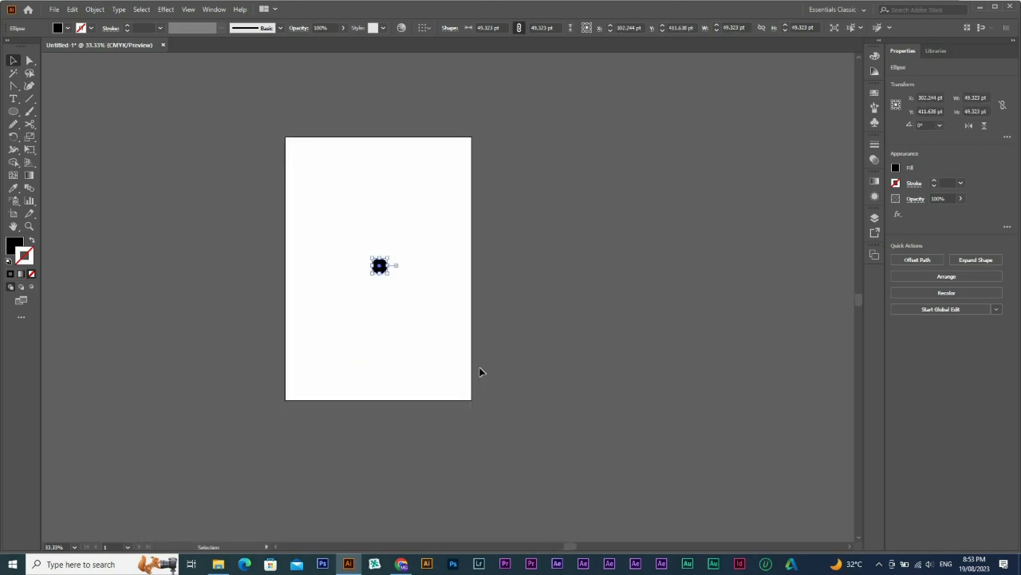
{"action": "left_click", "coordinate": [390, 260], "text": "ctrl+alt"}
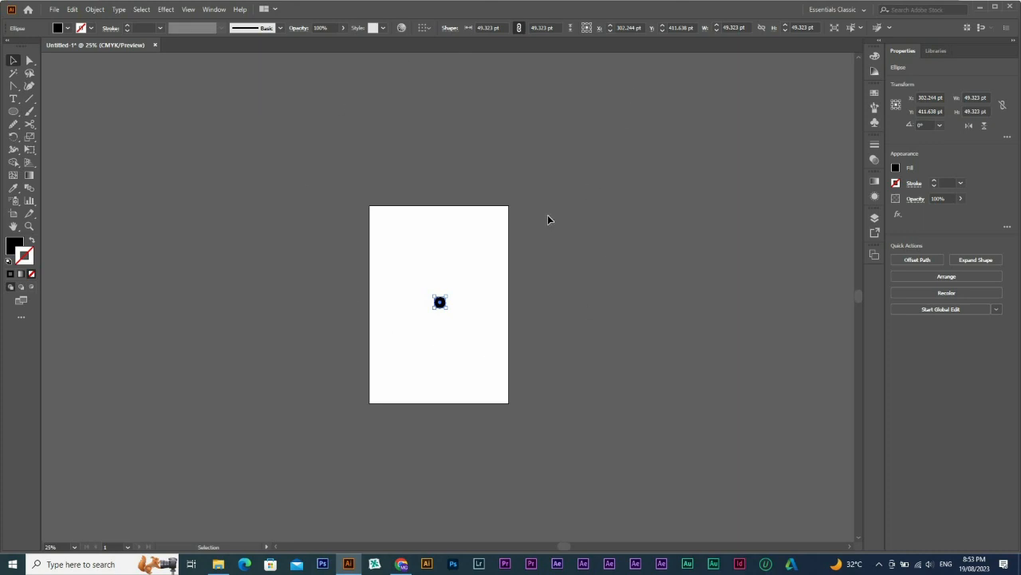
{"action": "left_click", "coordinate": [475, 227], "text": "ctrl+alt"}
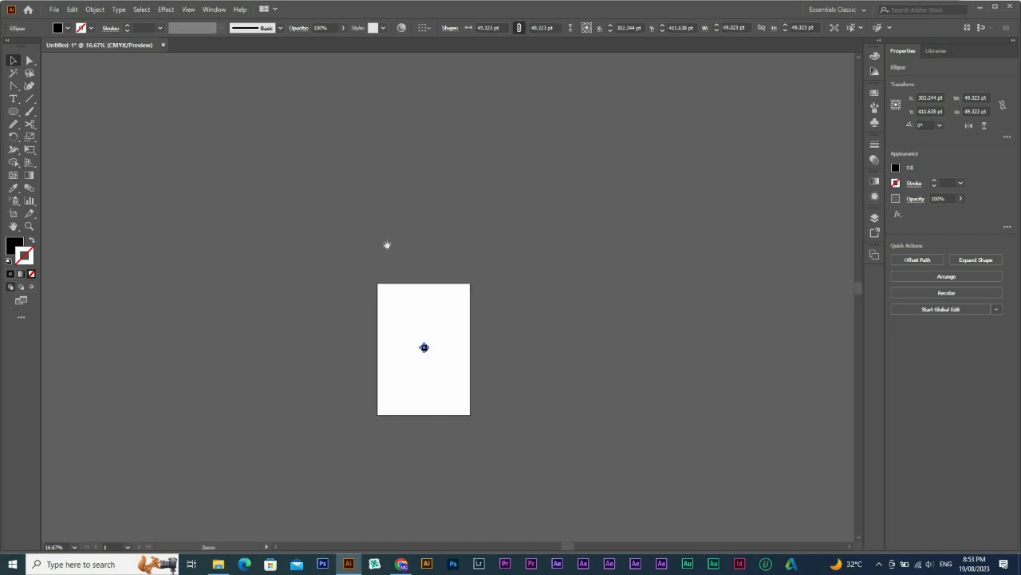
{"action": "left_click_drag", "start_coordinate": [476, 325], "coordinate": [475, 309]}
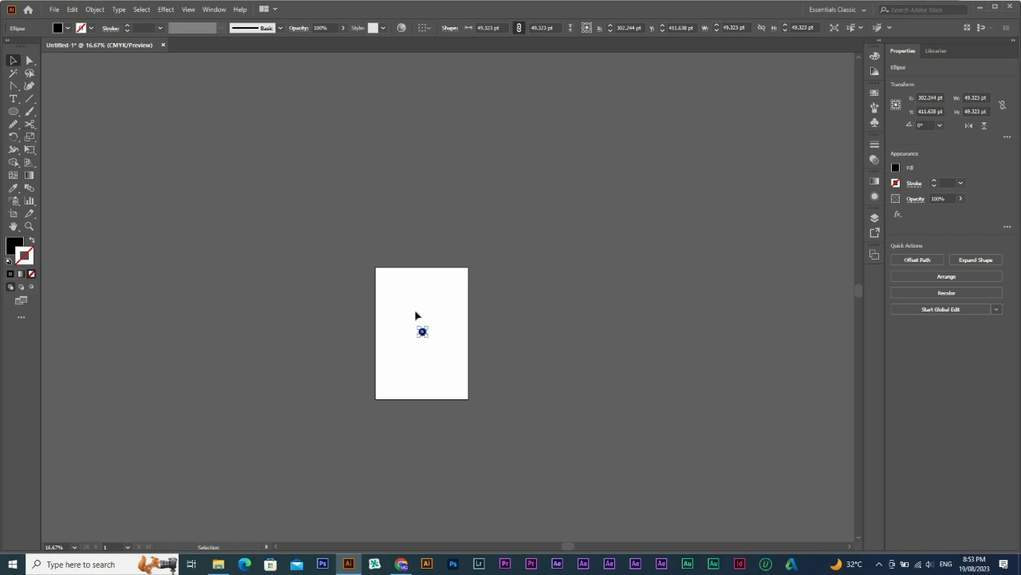
{"action": "left_click", "coordinate": [14, 112]}
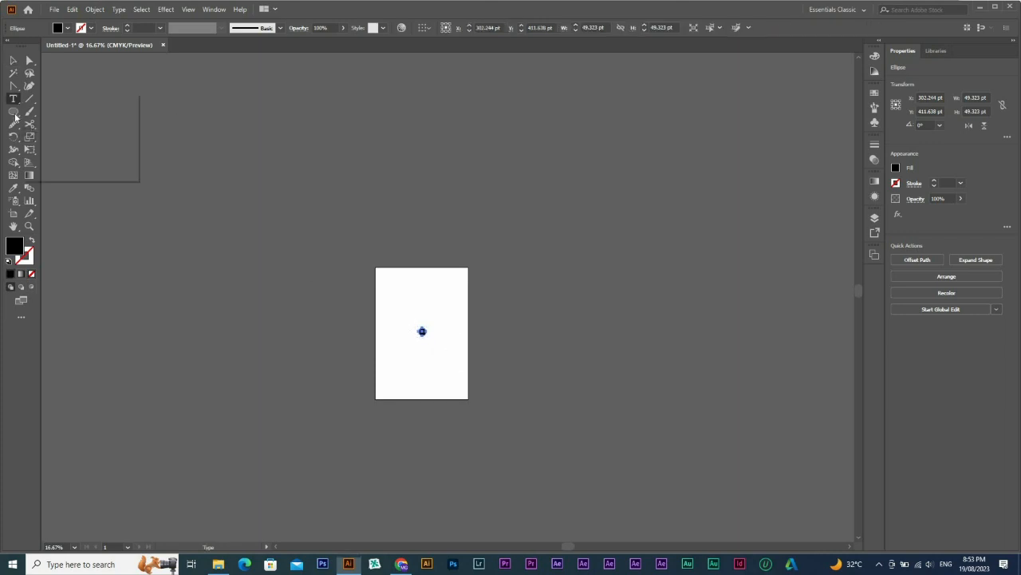
{"action": "left_click_drag", "start_coordinate": [400, 128], "coordinate": [405, 140]}
{"action": "key", "text": "v"}
{"action": "left_click", "coordinate": [873, 95]}
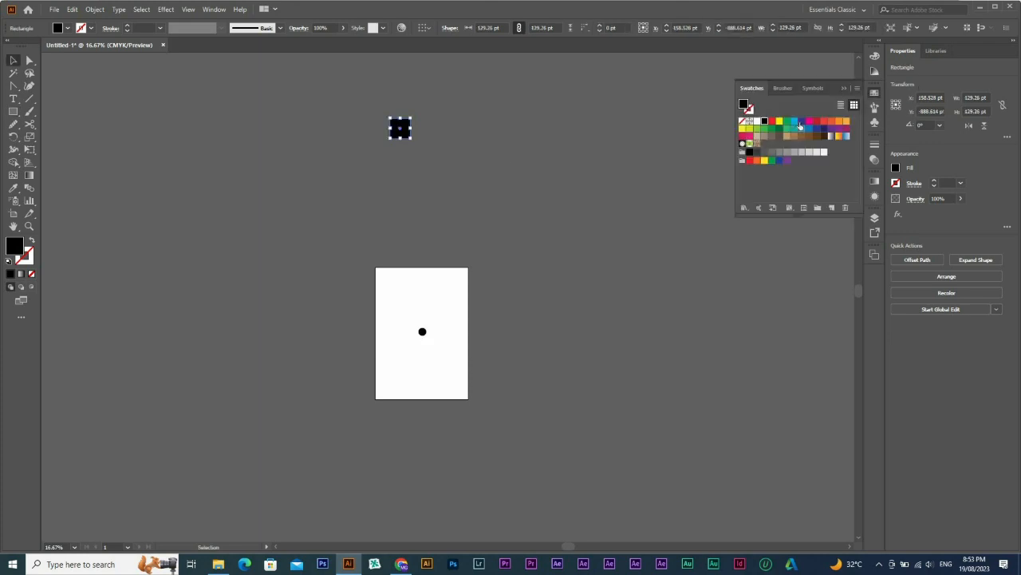
{"action": "left_click", "coordinate": [801, 121]}
- Align the blue square and the black circle on their horizontal centers
{"action": "left_click", "coordinate": [423, 332], "text": "shift"}
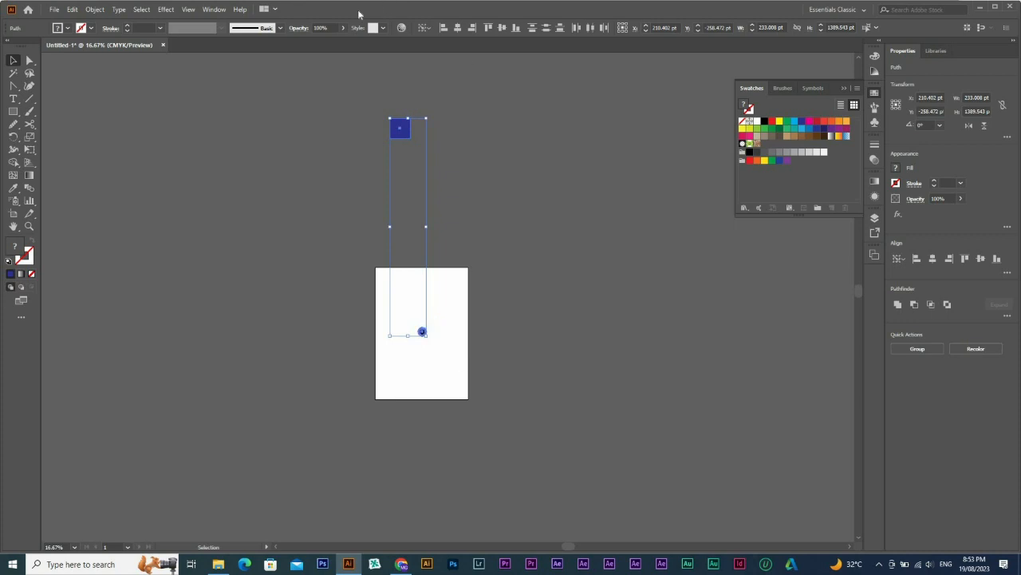
{"action": "left_click", "coordinate": [457, 27]}
{"action": "left_click", "coordinate": [399, 153]}
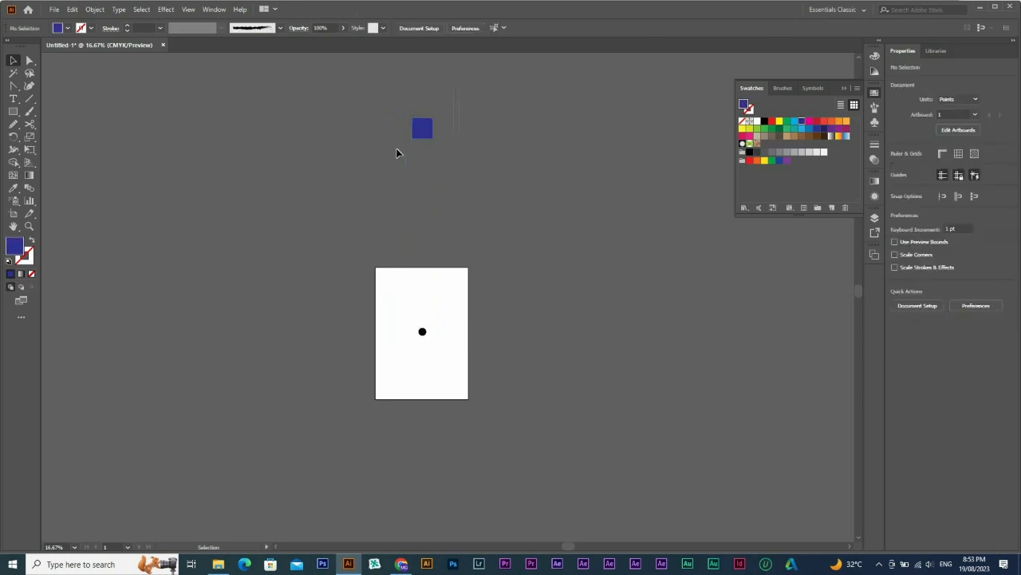
- Set the Rotate tool's pivot for the blue square at the center of the black circle
{"action": "left_click", "coordinate": [420, 128]}
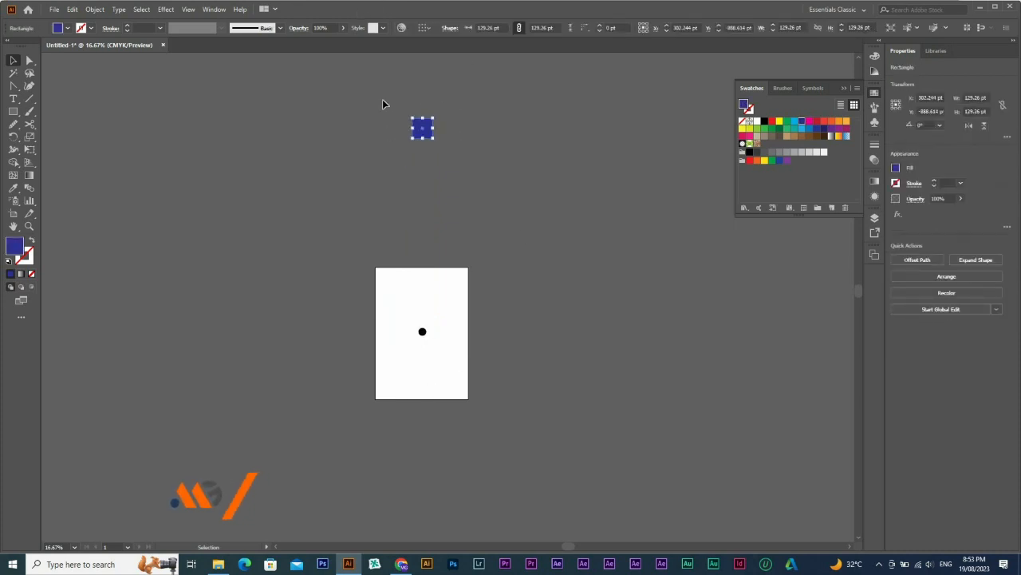
{"action": "left_click_drag", "start_coordinate": [423, 304], "coordinate": [427, 272]}
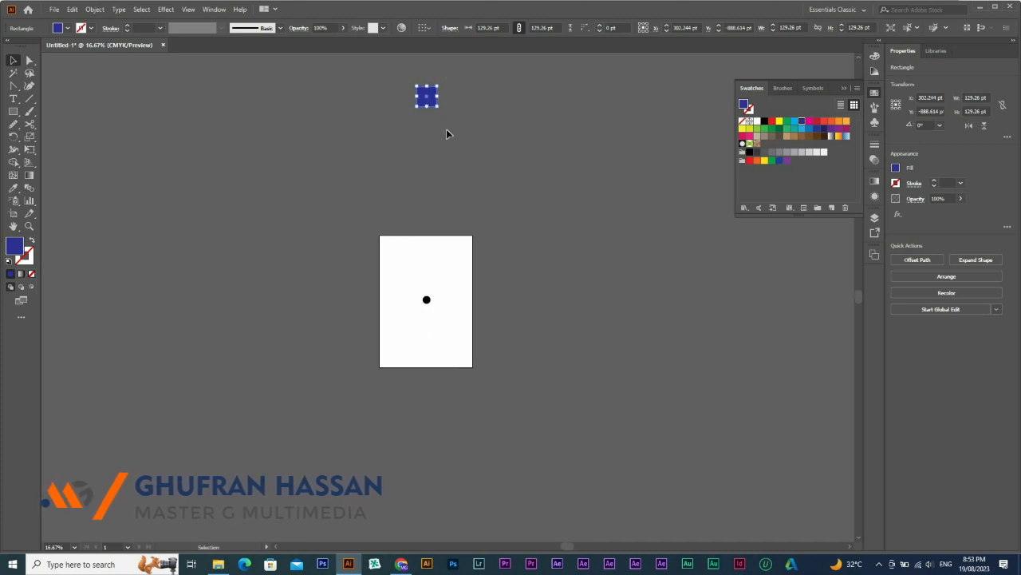
{"action": "key", "text": "r"}
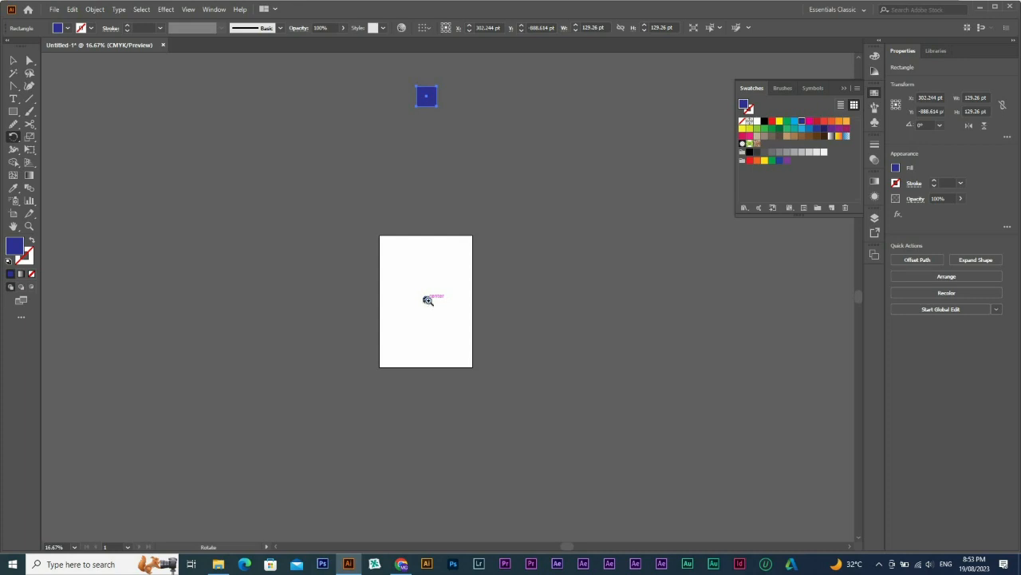
- Examine the rotation pivot at the circle's center up close in both Outline and Preview views
{"action": "left_click_drag", "start_coordinate": [388, 280], "coordinate": [477, 316]}
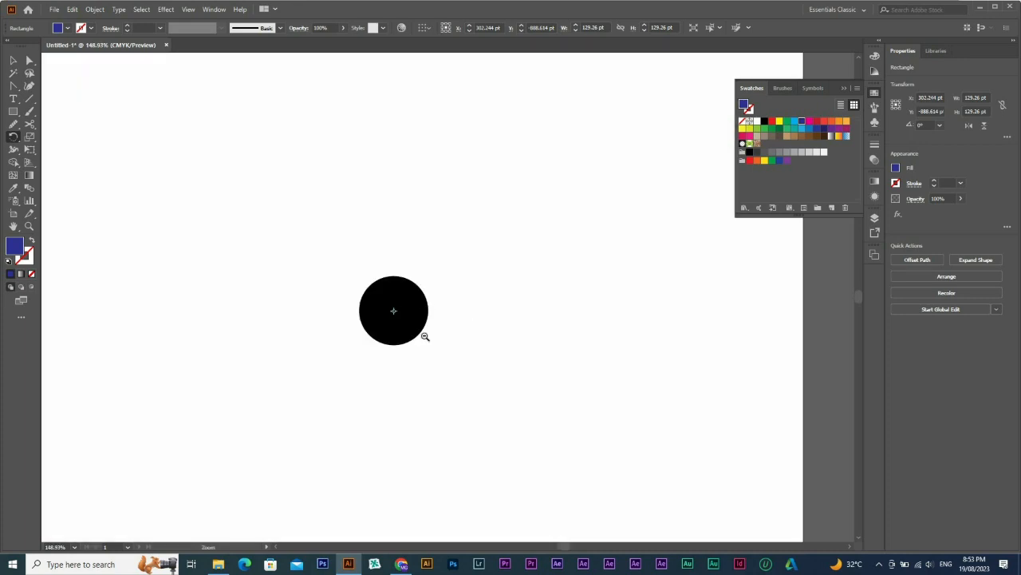
{"action": "key", "text": "ctrl+minus"}
{"action": "key", "text": "ctrl+minus"}
{"action": "key", "text": "ctrl+minus"}
{"action": "key", "text": "ctrl+y"}
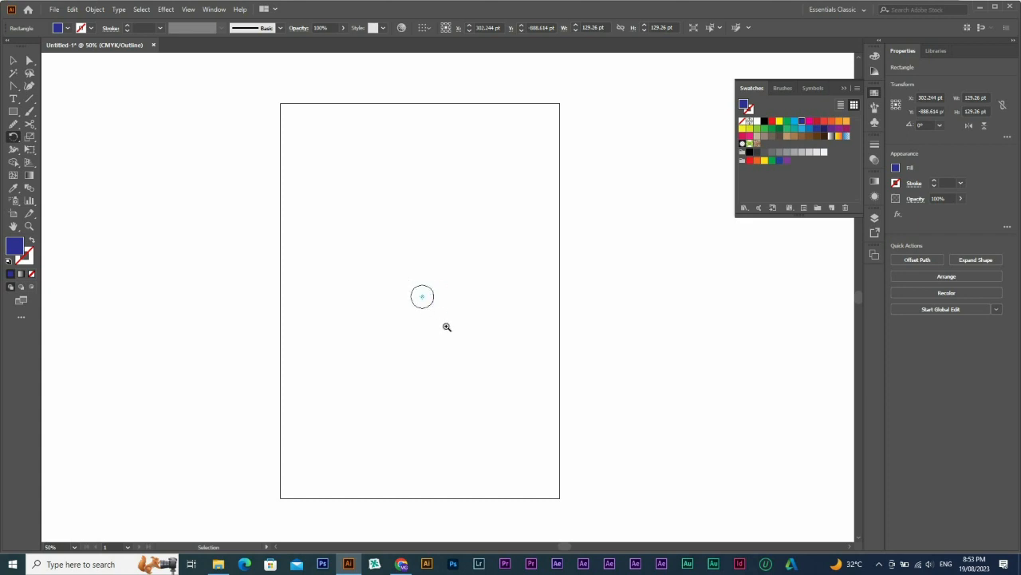
{"action": "left_click_drag", "start_coordinate": [447, 328], "coordinate": [411, 291]}
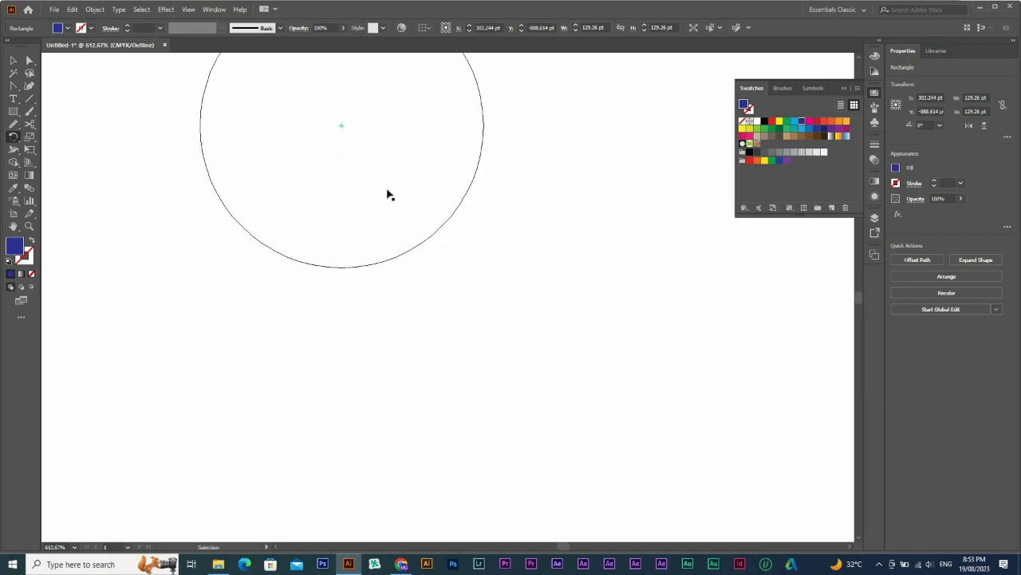
{"action": "key", "text": "ctrl+y"}
{"action": "left_click", "coordinate": [456, 283], "text": "ctrl+alt"}
{"action": "left_click", "coordinate": [456, 283], "text": "ctrl+alt"}
{"action": "left_click", "coordinate": [456, 283], "text": "ctrl+alt"}
{"action": "left_click", "coordinate": [455, 283], "text": "ctrl+alt"}
{"action": "left_click", "coordinate": [456, 282], "text": "ctrl+alt"}
{"action": "left_click", "coordinate": [456, 283], "text": "ctrl+alt"}
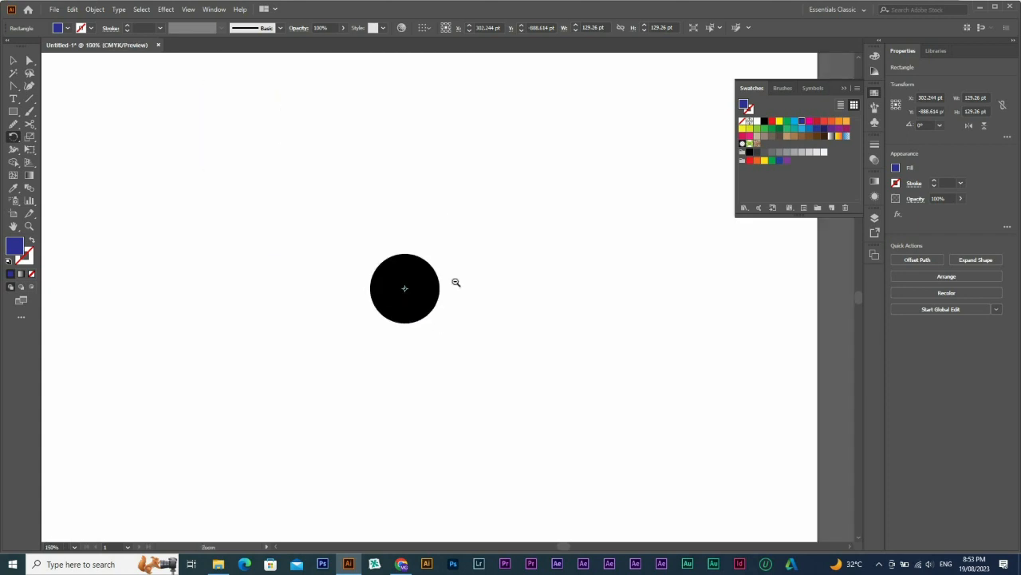
- Rotate a copy of the blue square freehand by about 34° around the circle's center and repeat the rotation around the circle
{"action": "left_click", "coordinate": [436, 300], "text": "ctrl+alt"}
{"action": "left_click", "coordinate": [420, 349], "text": "ctrl+alt"}
{"action": "left_click", "coordinate": [438, 227], "text": "ctrl+alt"}
{"action": "left_click", "coordinate": [438, 227], "text": "ctrl+alt"}
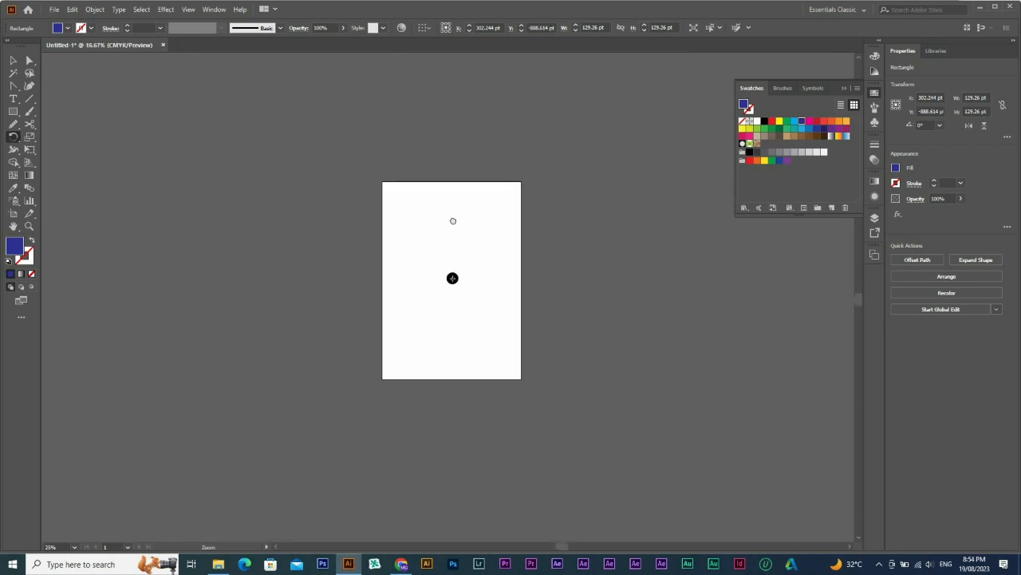
{"action": "left_click_drag", "start_coordinate": [438, 153], "coordinate": [331, 198]}
{"action": "key", "text": "ctrl+d"}
{"action": "key", "text": "ctrl+d"}
{"action": "key", "text": "ctrl+d"}
{"action": "key", "text": "ctrl+d"}
{"action": "key", "text": "ctrl+d"}
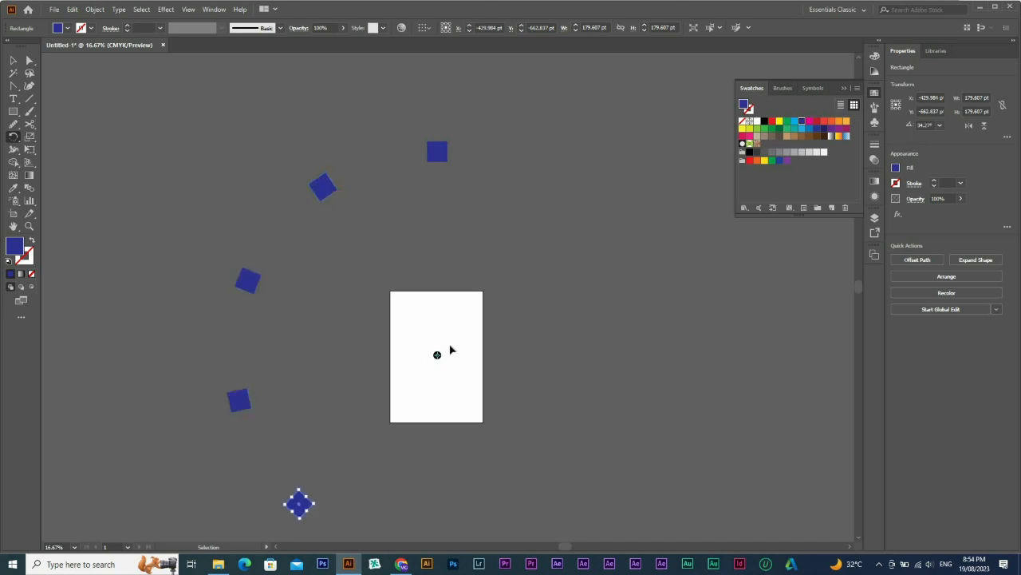
{"action": "key", "text": "ctrl+d"}
{"action": "key", "text": "ctrl+d"}
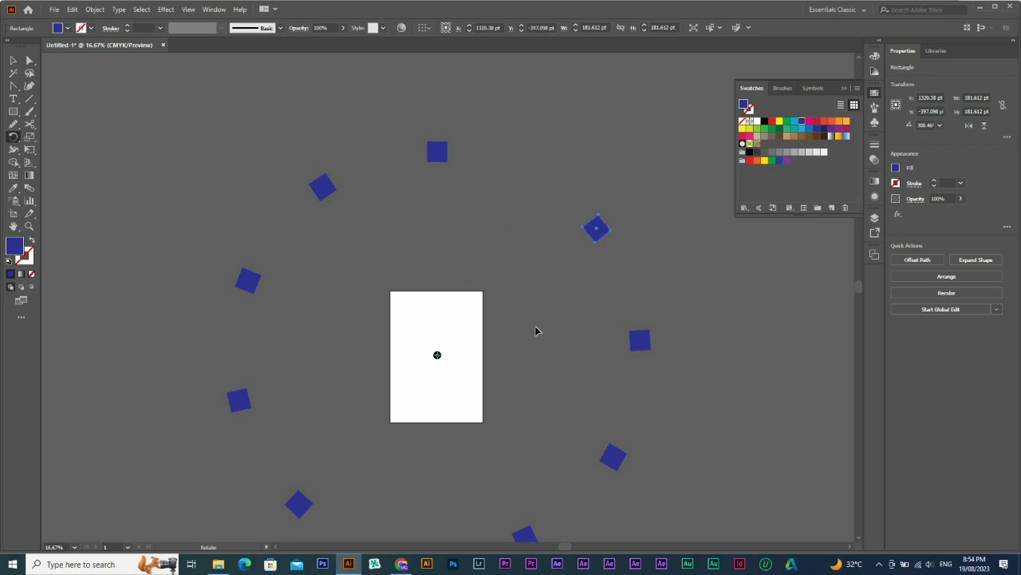
- Undo all the rotated copies of the blue square
{"action": "key", "text": "ctrl+z"}
{"action": "key", "text": "ctrl+z"}
{"action": "key", "text": "ctrl+z"}
{"action": "key", "text": "ctrl+z"}
{"action": "key", "text": "ctrl+z"}
{"action": "key", "text": "ctrl+z"}
{"action": "key", "text": "ctrl+z"}
{"action": "key", "text": "ctrl+z"}
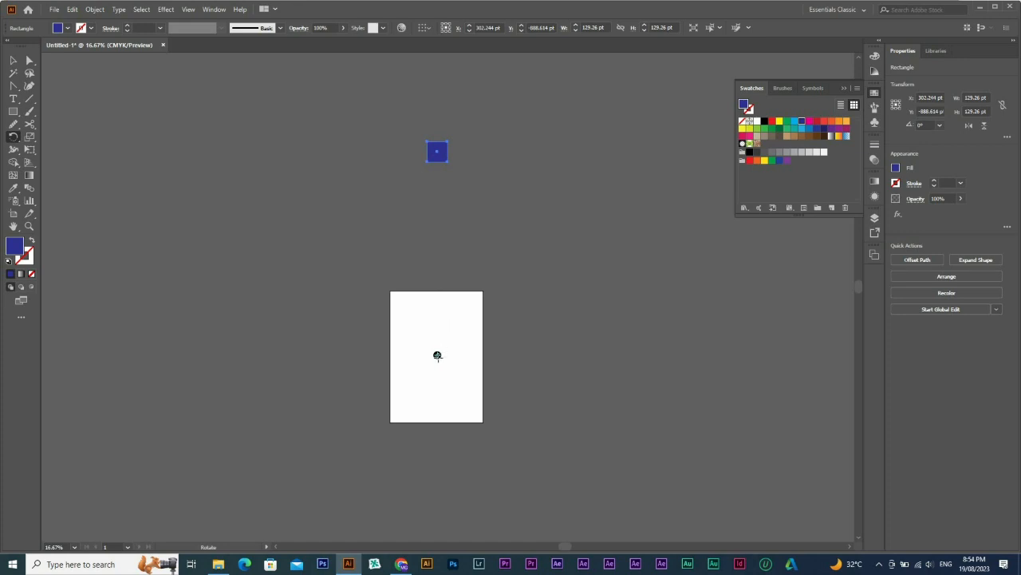
- Set the Rotate pivot at the black circle's center and create a copy of the blue square rotated by 45°
{"action": "scroll", "coordinate": [559, 408], "scroll_direction": "up", "scroll_amount": 11}
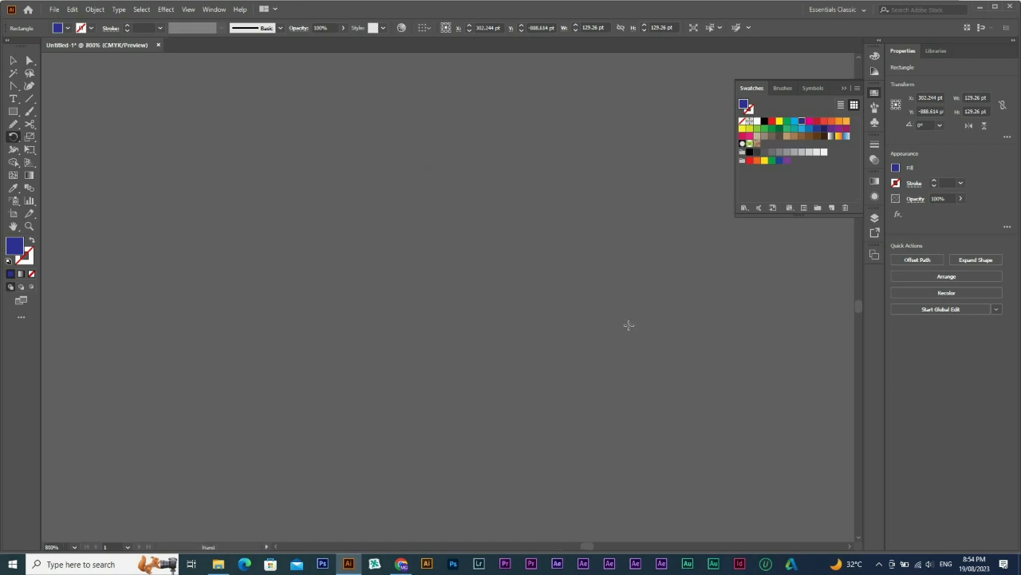
{"action": "key", "text": "ctrl+0"}
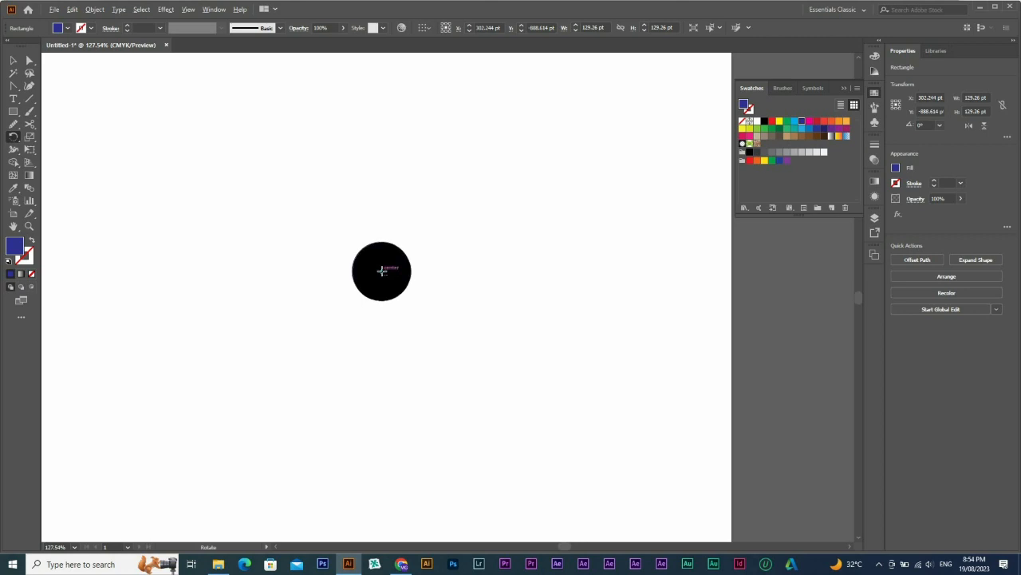
{"action": "left_click", "coordinate": [382, 273], "text": "alt"}
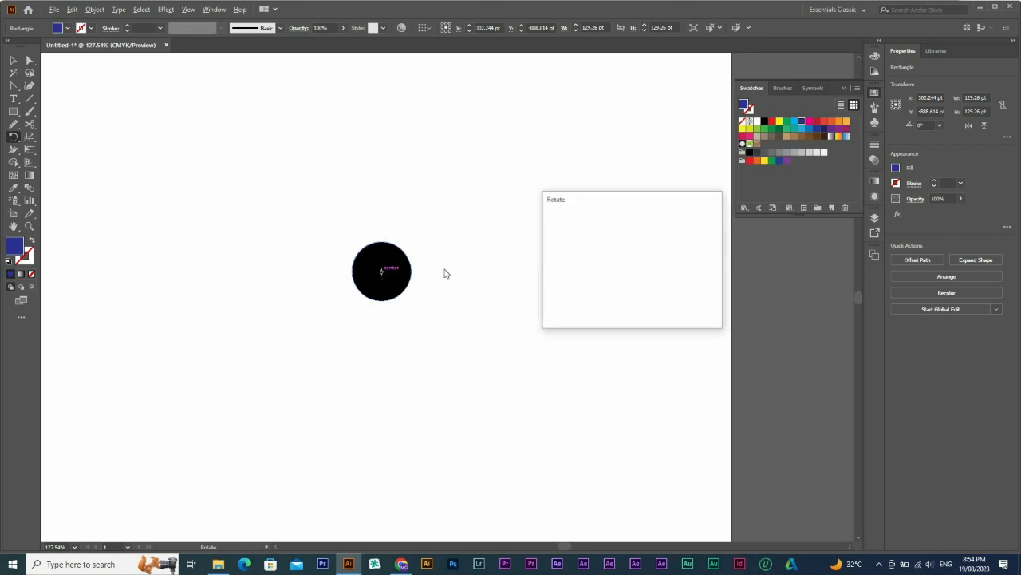
{"action": "left_click_drag", "start_coordinate": [501, 183], "coordinate": [575, 220]}
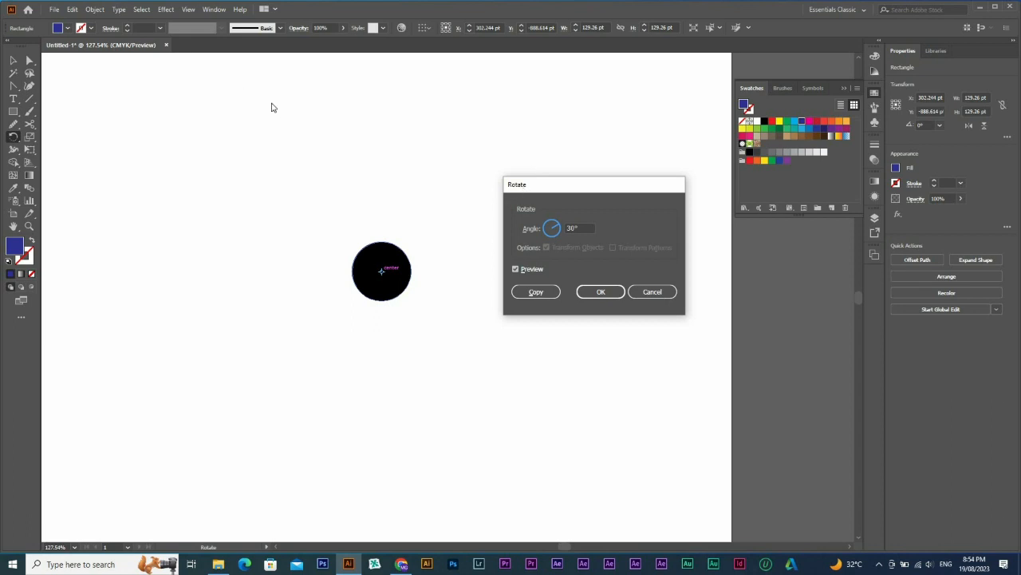
{"action": "left_click_drag", "start_coordinate": [580, 228], "coordinate": [528, 224]}
{"action": "type", "text": "45"}
{"action": "left_click", "coordinate": [535, 291]}
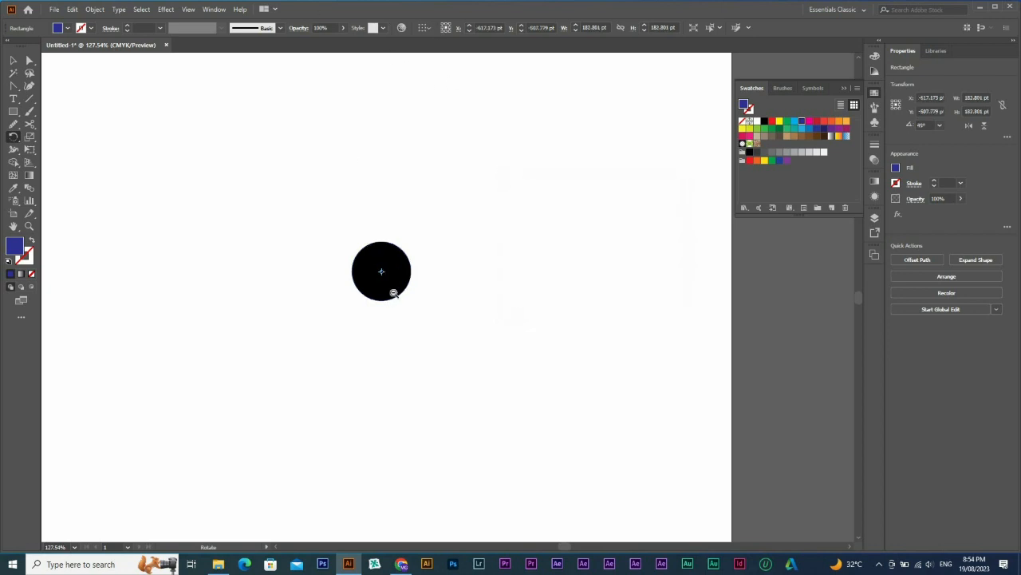
- Repeat the 45° rotated copy six times to complete a ring of eight blue squares around the circle
{"action": "left_click", "coordinate": [393, 293], "text": "ctrl+alt"}
{"action": "left_click", "coordinate": [393, 293], "text": "ctrl+alt"}
{"action": "left_click", "coordinate": [394, 293], "text": "ctrl+alt"}
{"action": "left_click", "coordinate": [394, 293], "text": "ctrl+alt"}
{"action": "left_click", "coordinate": [517, 225], "text": "ctrl+alt"}
{"action": "left_click", "coordinate": [518, 217], "text": "ctrl+alt"}
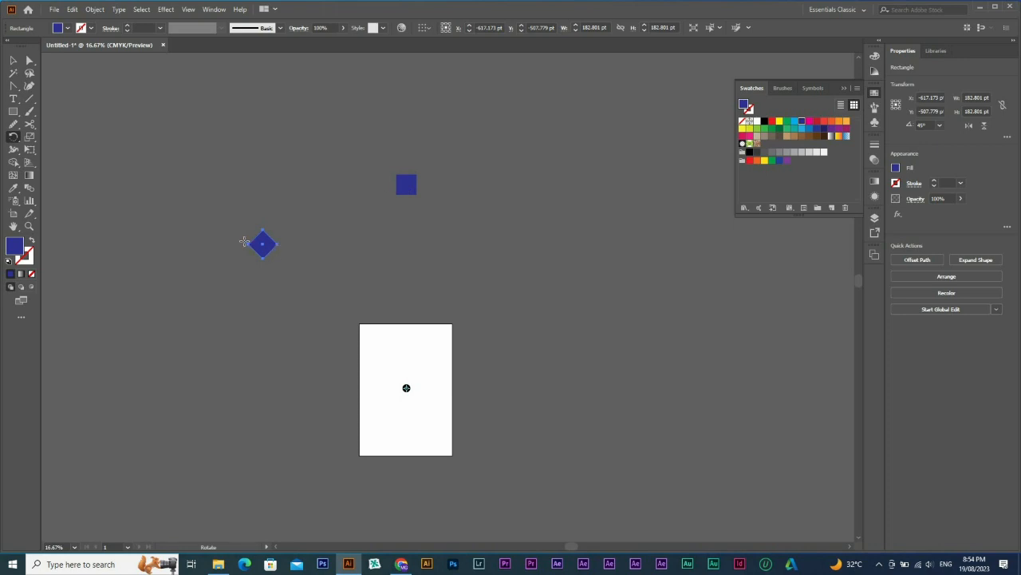
{"action": "key", "text": "ctrl+d"}
{"action": "key", "text": "ctrl+d"}
{"action": "key", "text": "ctrl+d"}
{"action": "key", "text": "ctrl+d"}
{"action": "key", "text": "ctrl+d"}
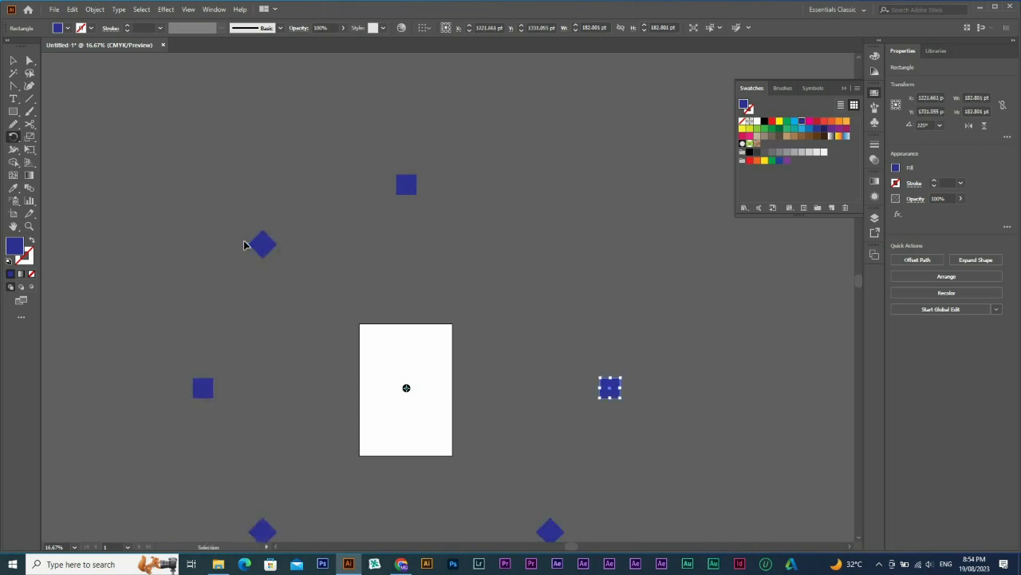
{"action": "key", "text": "ctrl+d"}
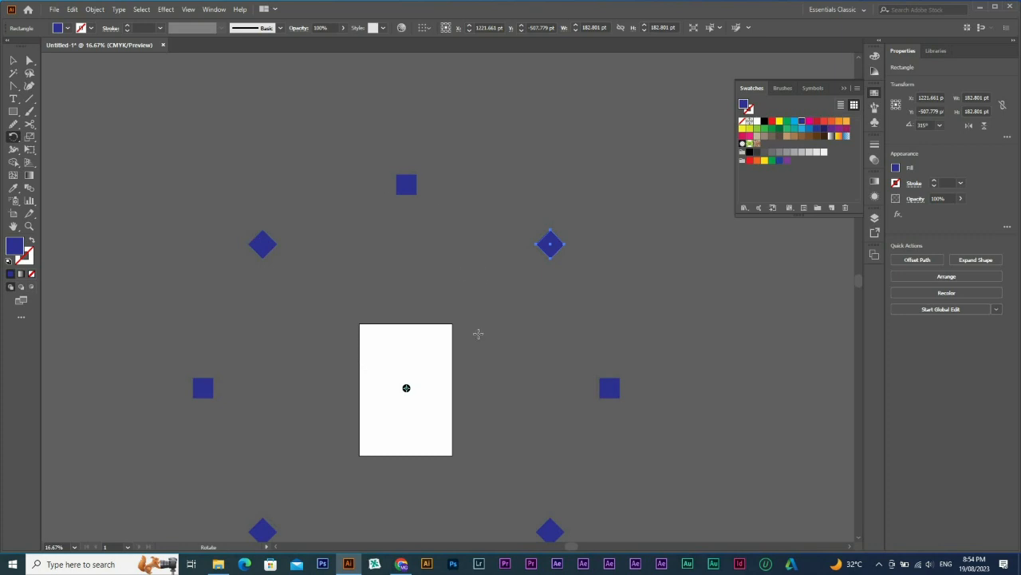
- Select all the squares and the circle, move them off the artboard and delete them
{"action": "key", "text": "v"}
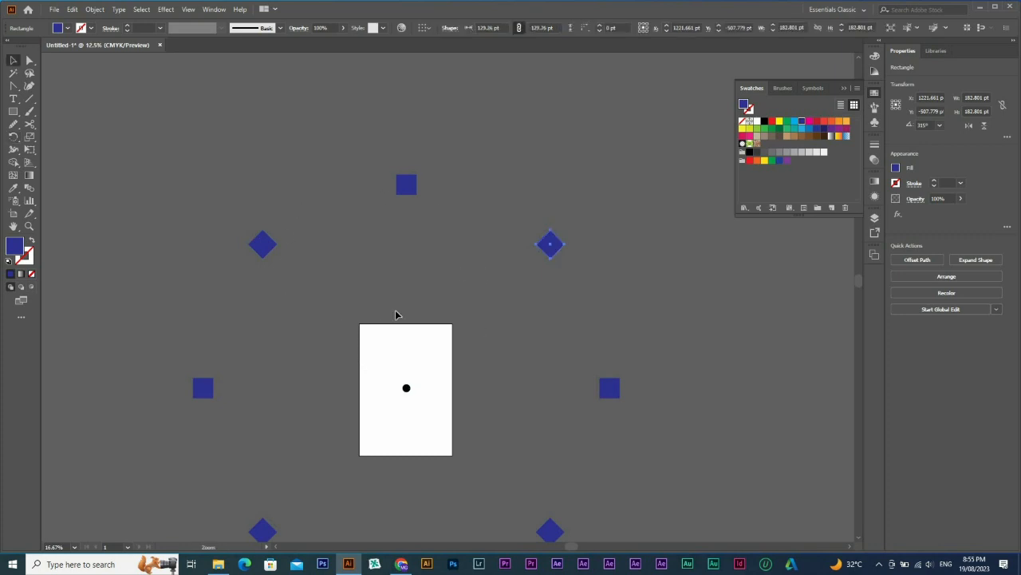
{"action": "left_click", "coordinate": [396, 311], "text": "ctrl+alt"}
{"action": "left_click_drag", "start_coordinate": [394, 277], "coordinate": [389, 235]}
{"action": "key", "text": "ctrl+a"}
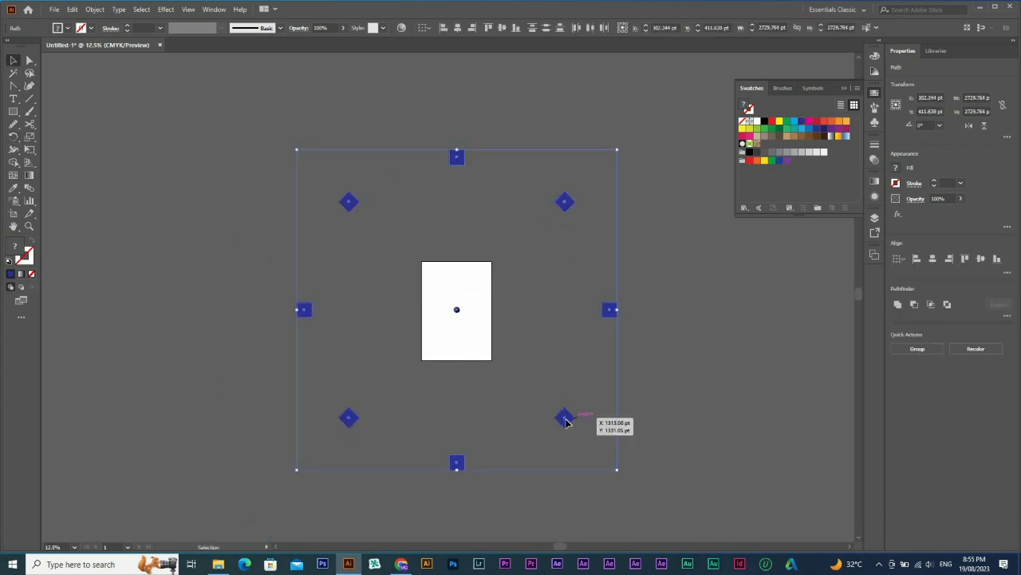
{"action": "left_click_drag", "start_coordinate": [565, 418], "coordinate": [270, 236]}
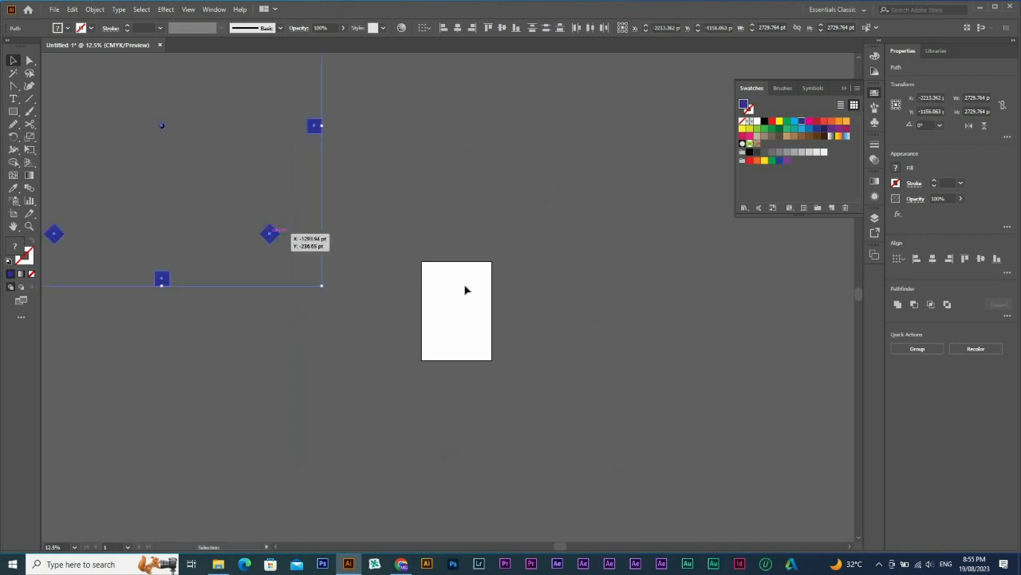
{"action": "key", "text": "Delete"}
- Draw a wavy open curve about 156 pt wide and 488 pt tall with the Pen tool, with a dark blue stroke and no fill
{"action": "scroll", "coordinate": [539, 373], "scroll_direction": "up", "scroll_amount": 3}
{"action": "left_click", "coordinate": [16, 113]}
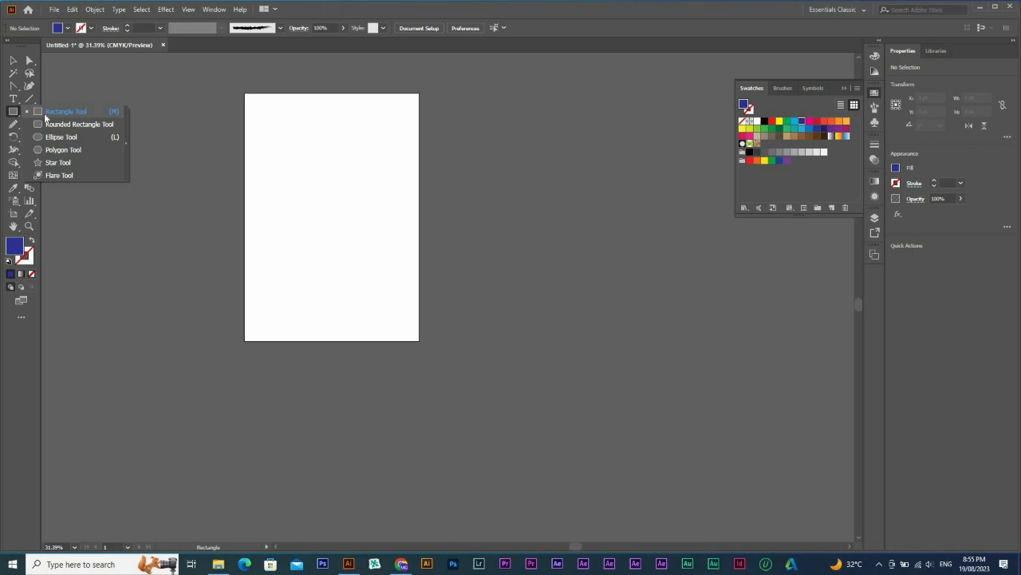
{"action": "left_click", "coordinate": [12, 87]}
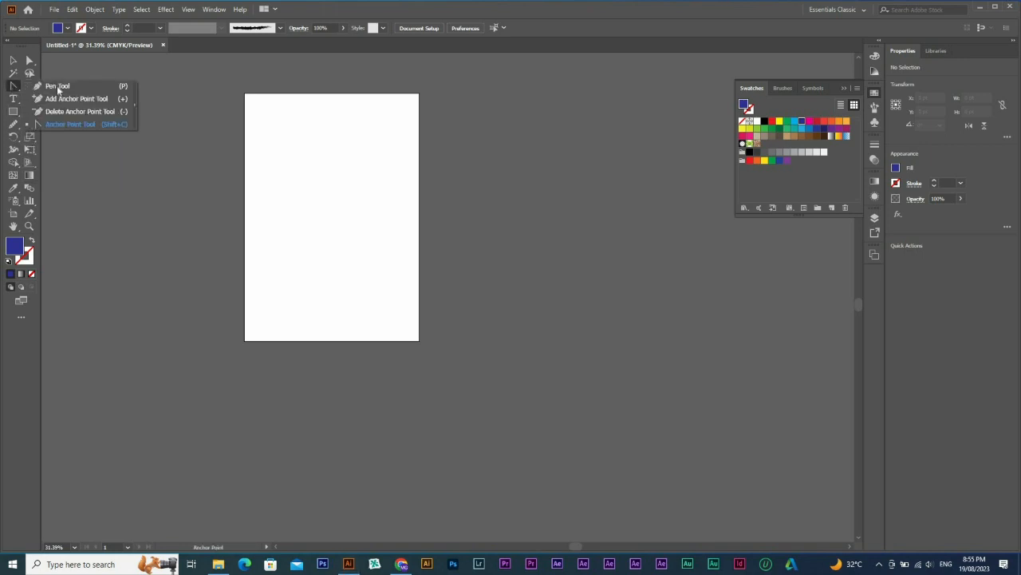
{"action": "left_click", "coordinate": [57, 85]}
{"action": "left_click_drag", "start_coordinate": [345, 278], "coordinate": [283, 264]}
{"action": "left_click_drag", "start_coordinate": [314, 212], "coordinate": [368, 98]}
{"action": "key", "text": "v"}
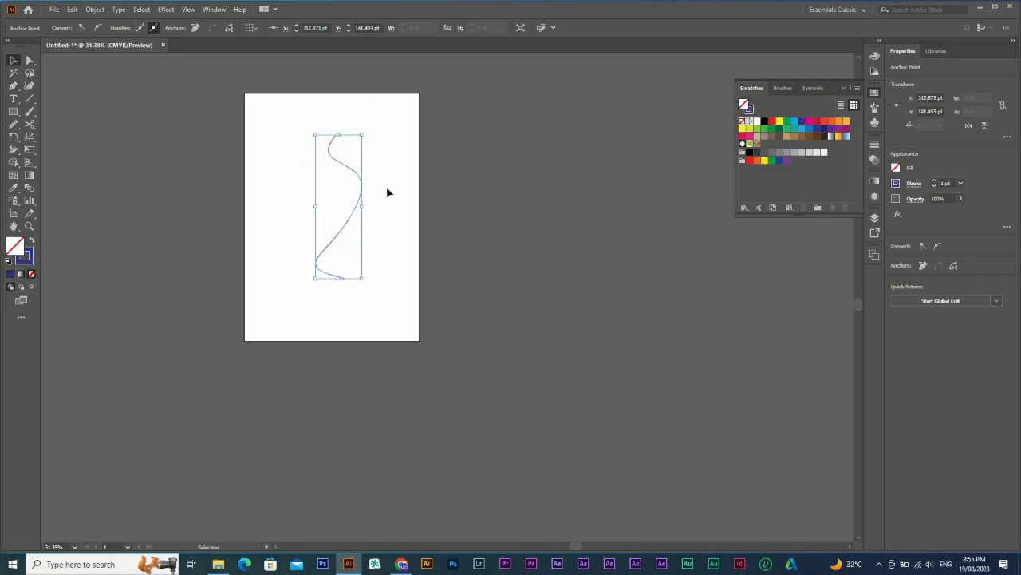
- Create a copy of the wavy curve rotated by 45° about its own center and repeat the rotation
{"action": "left_click_drag", "start_coordinate": [411, 181], "coordinate": [188, 340]}
{"action": "key", "text": "o"}
{"action": "key", "text": "r"}
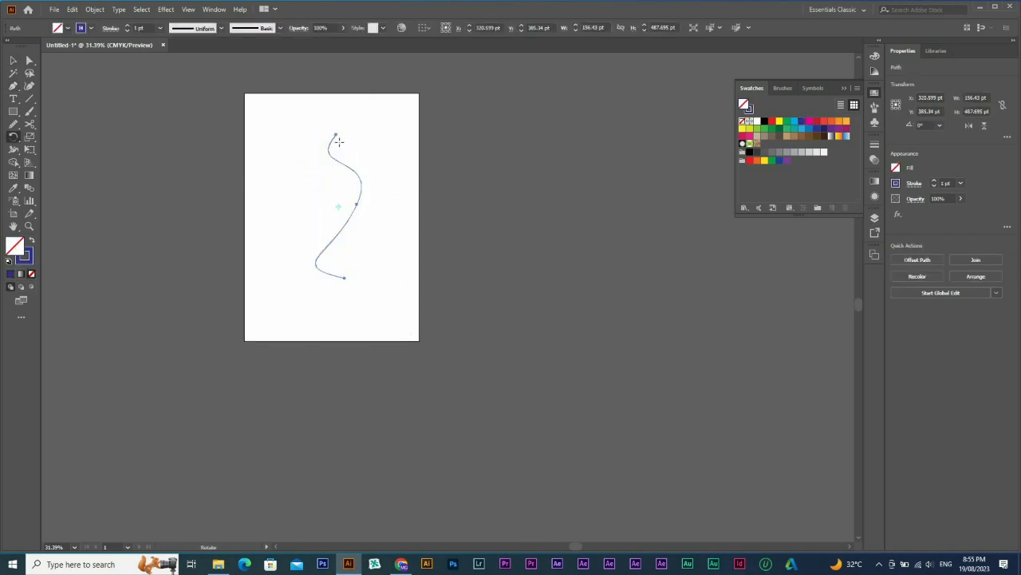
{"action": "key", "text": "v"}
{"action": "right_click", "coordinate": [318, 178]}
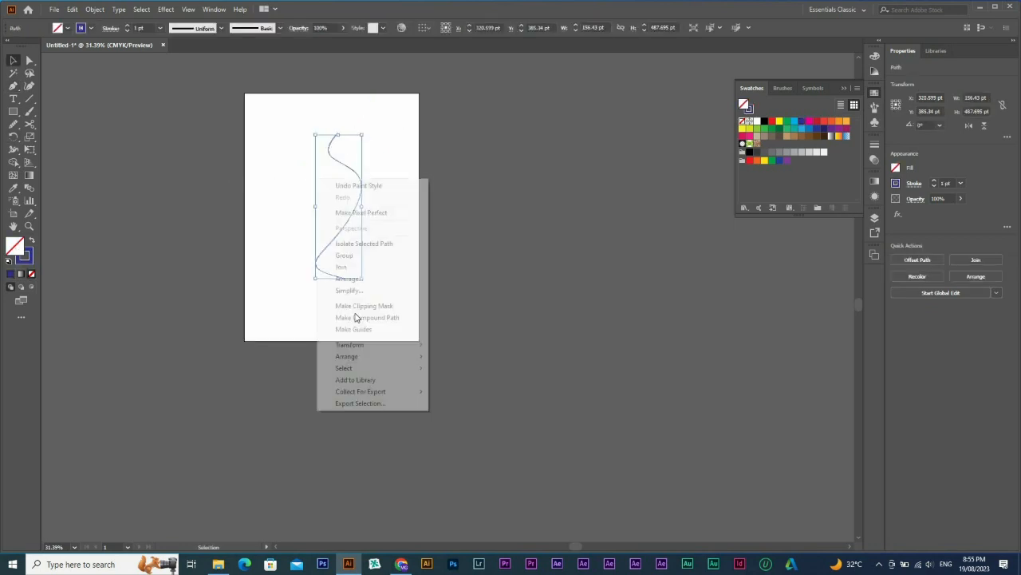
{"action": "mouse_move", "coordinate": [375, 345]}
{"action": "left_click", "coordinate": [469, 374]}
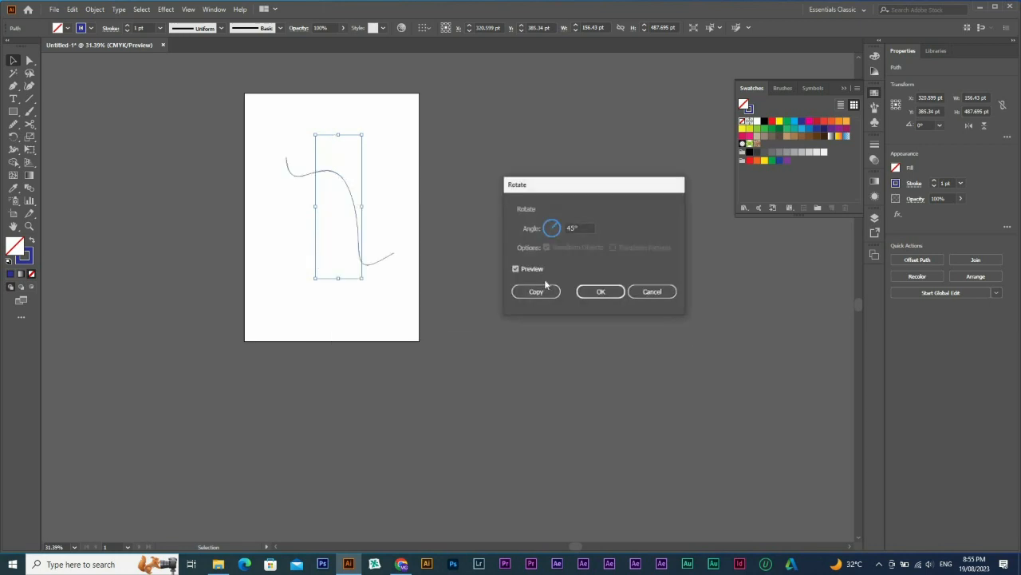
{"action": "left_click", "coordinate": [539, 294]}
{"action": "key", "text": "ctrl+d"}
{"action": "key", "text": "ctrl+d"}
{"action": "key", "text": "ctrl+d"}
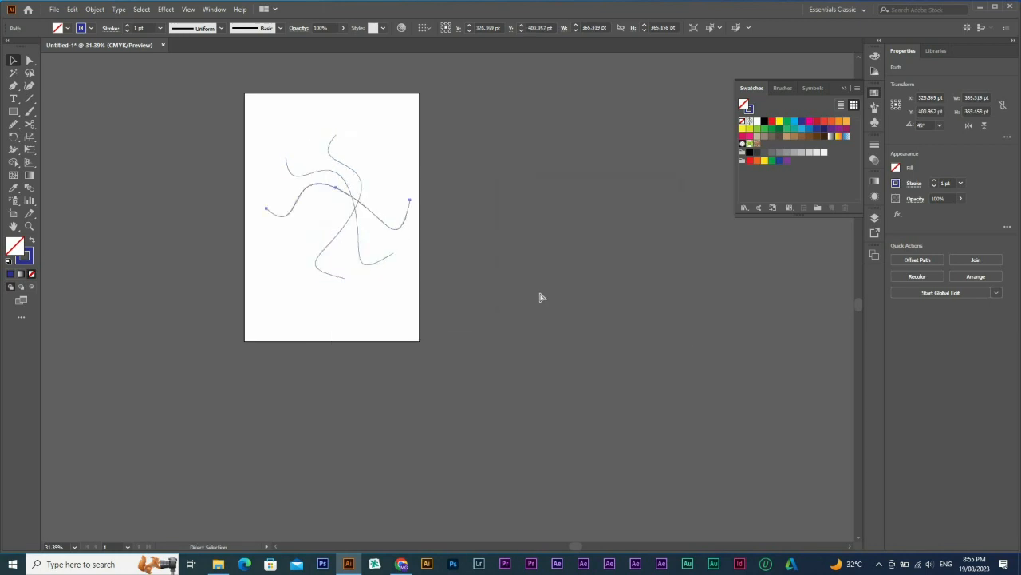
- Undo the 45° rotated copies of the wavy curve
{"action": "key", "text": "ctrl+z"}
{"action": "key", "text": "ctrl+z"}
{"action": "key", "text": "ctrl+z"}
{"action": "key", "text": "ctrl+z"}
{"action": "key", "text": "ctrl+z"}
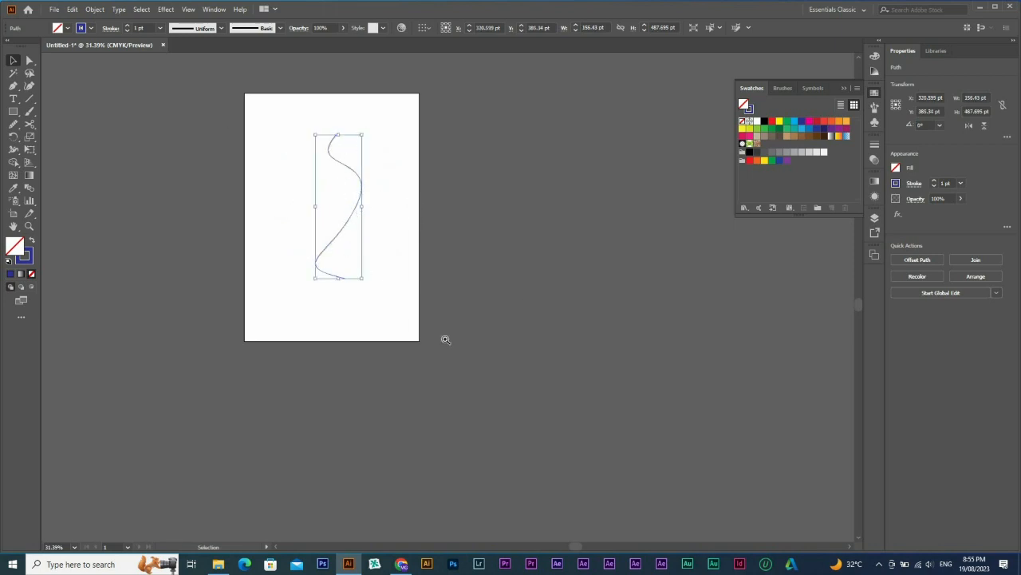
- Set the Rotate pivot on the wavy curve's middle anchor point and create a copy rotated by 5°
{"action": "left_click_drag", "start_coordinate": [225, 122], "coordinate": [424, 396]}
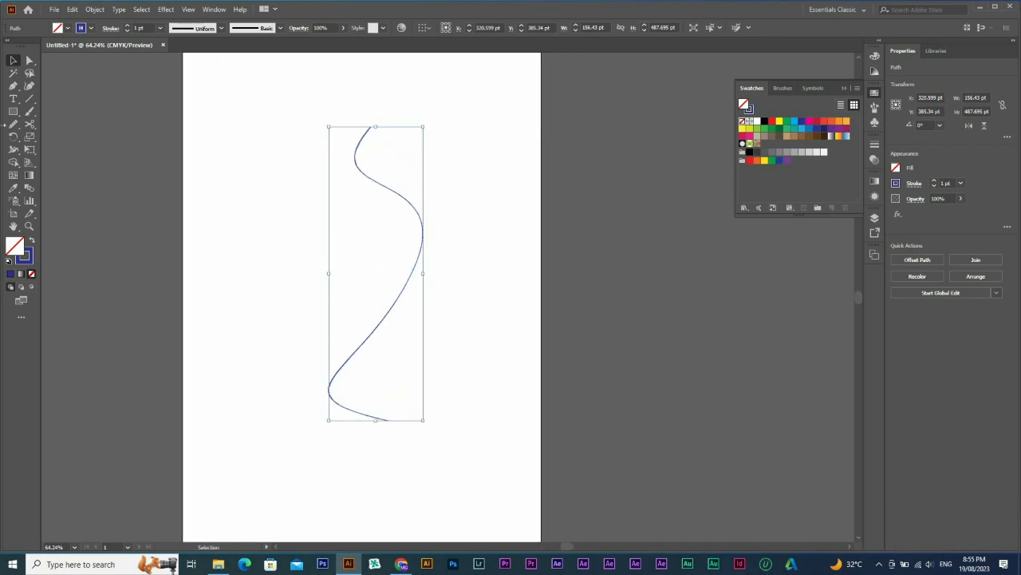
{"action": "left_click", "coordinate": [12, 137]}
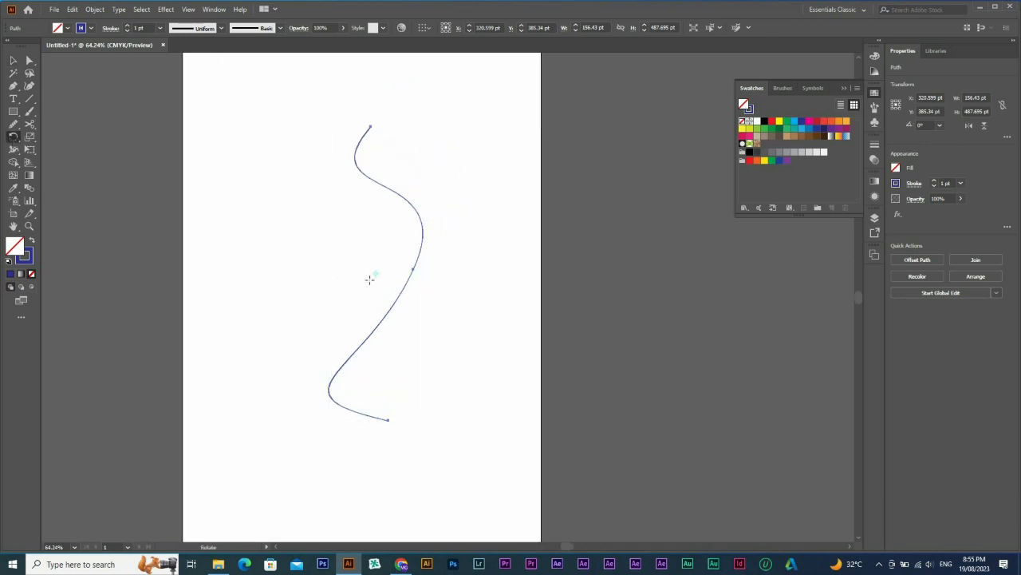
{"action": "left_click", "coordinate": [413, 269]}
{"action": "left_click", "coordinate": [413, 273], "text": "alt"}
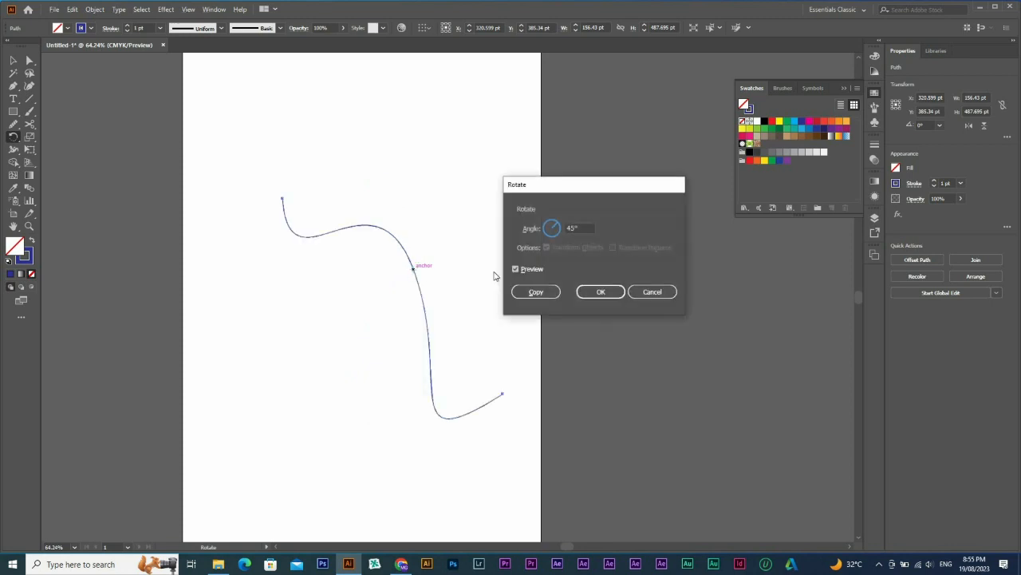
{"action": "type", "text": "5"}
{"action": "left_click", "coordinate": [520, 293]}
- Repeat the 5° rotated copy of the curve until the lines form a full circular spirograph pattern
{"action": "key", "text": "ctrl+d"}
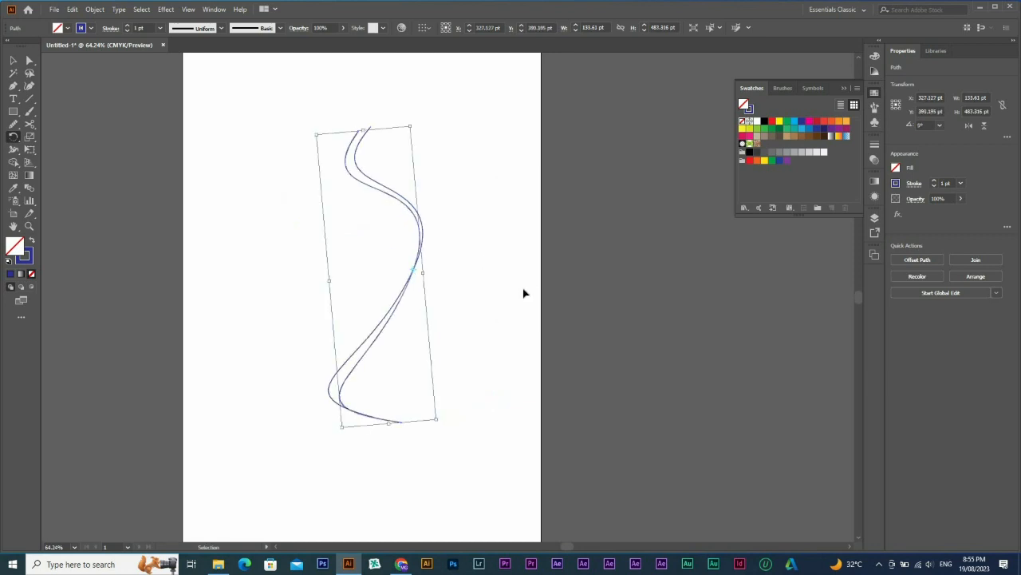
{"action": "key", "text": "ctrl+d"}
{"action": "key", "text": "ctrl+d"}
{"action": "key", "text": "ctrl+d"}
{"action": "key", "text": "ctrl+d"}
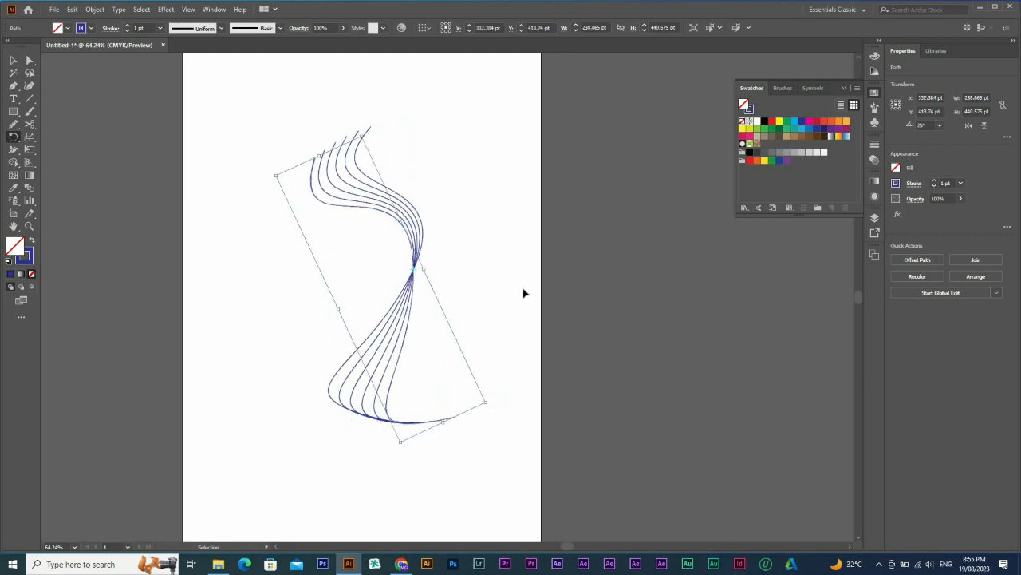
{"action": "key", "text": "ctrl+d"}
{"action": "key", "text": "ctrl+d"}
{"action": "key", "text": "ctrl+d"}
{"action": "key", "text": "ctrl+d"}
{"action": "key", "text": "ctrl+d"}
{"action": "key", "text": "ctrl+d"}
{"action": "key", "text": "ctrl+d"}
{"action": "key", "text": "ctrl+d"}
{"action": "key", "text": "ctrl+d"}
{"action": "key", "text": "ctrl+d"}
{"action": "key", "text": "ctrl+d"}
{"action": "key", "text": "ctrl+d"}
{"action": "key", "text": "ctrl+d"}
{"action": "key", "text": "ctrl+d"}
{"action": "key", "text": "ctrl+d"}
{"action": "key", "text": "ctrl+d"}
{"action": "key", "text": "ctrl+d"}
{"action": "key", "text": "ctrl+d"}
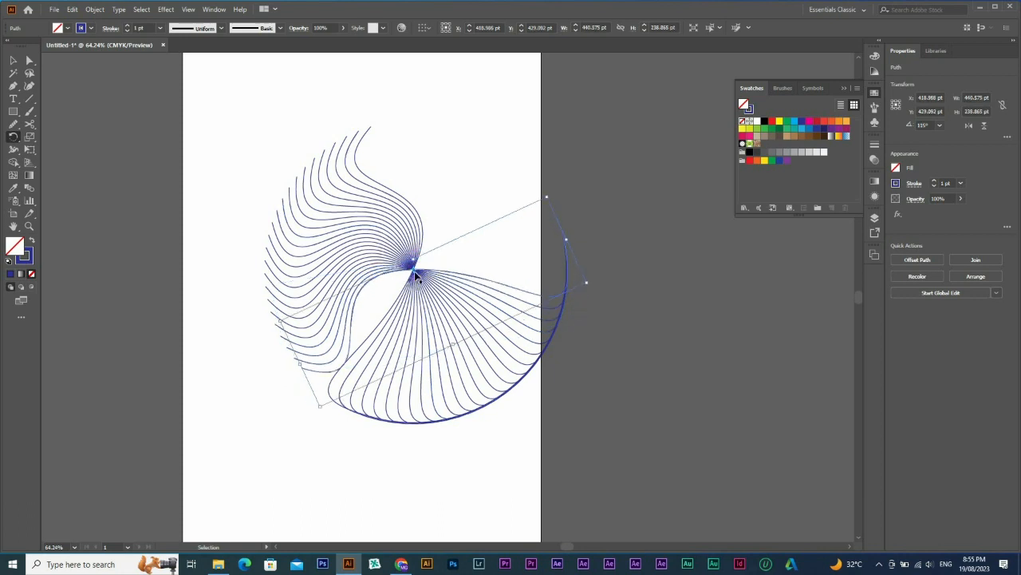
{"action": "key", "text": "ctrl+d"}
{"action": "key", "text": "ctrl+d"}
{"action": "key", "text": "ctrl+d"}
{"action": "key", "text": "ctrl+d"}
{"action": "key", "text": "ctrl+d"}
{"action": "key", "text": "ctrl+d"}
{"action": "key", "text": "ctrl+d"}
{"action": "key", "text": "ctrl+d"}
{"action": "key", "text": "ctrl+d"}
{"action": "key", "text": "ctrl+d"}
{"action": "key", "text": "ctrl+d"}
{"action": "key", "text": "ctrl+d"}
{"action": "key", "text": "ctrl+d"}
{"action": "key", "text": "ctrl+d"}
{"action": "key", "text": "ctrl+d"}
{"action": "key", "text": "ctrl+d"}
{"action": "key", "text": "ctrl+d"}
{"action": "key", "text": "ctrl+d"}
{"action": "key", "text": "ctrl+d"}
{"action": "key", "text": "ctrl+d"}
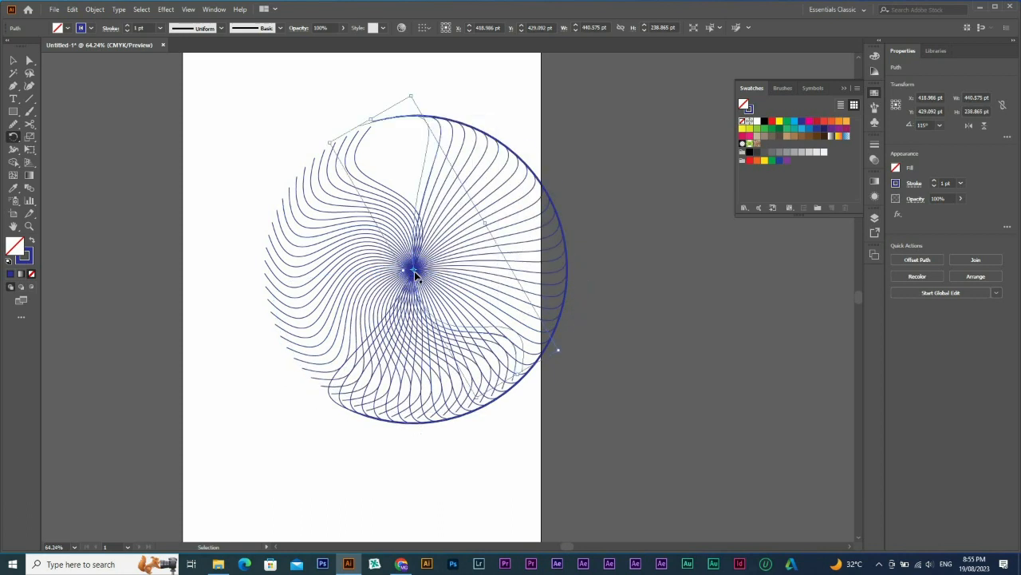
{"action": "key", "text": "ctrl+d"}
{"action": "key", "text": "ctrl+d"}
{"action": "key", "text": "ctrl+d"}
{"action": "key", "text": "ctrl+d"}
{"action": "key", "text": "ctrl+d"}
{"action": "key", "text": "ctrl+d"}
{"action": "key", "text": "ctrl+d"}
{"action": "key", "text": "ctrl+d"}
{"action": "key", "text": "ctrl+d"}
{"action": "key", "text": "ctrl+d"}
{"action": "key", "text": "ctrl+d"}
{"action": "key", "text": "ctrl+d"}
{"action": "key", "text": "ctrl+d"}
{"action": "key", "text": "ctrl+d"}
{"action": "key", "text": "ctrl+d"}
{"action": "key", "text": "ctrl+d"}
{"action": "key", "text": "ctrl+d"}
{"action": "key", "text": "ctrl+d"}
{"action": "key", "text": "ctrl+d"}
{"action": "key", "text": "ctrl+d"}
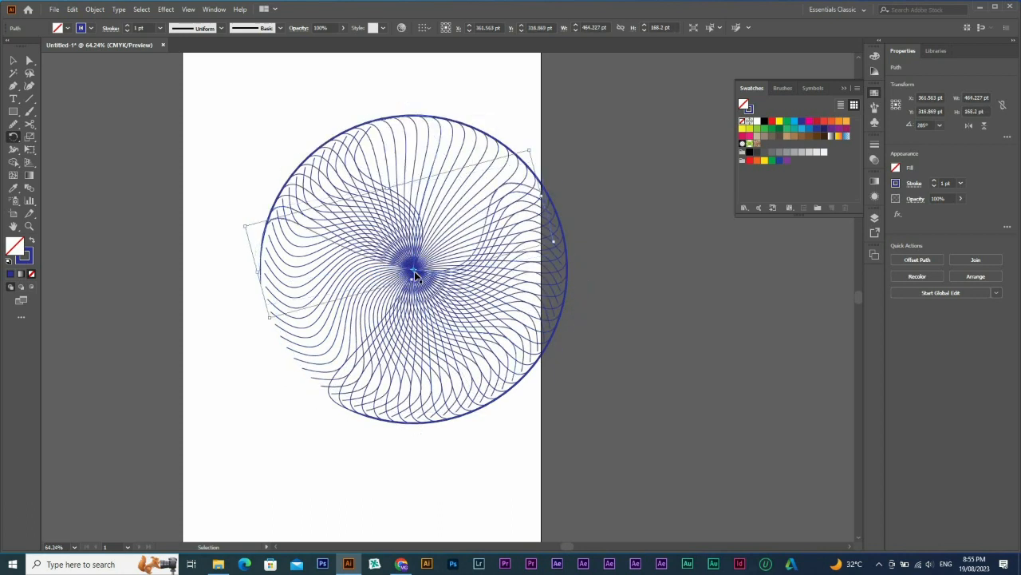
{"action": "key", "text": "ctrl+d"}
{"action": "key", "text": "ctrl+d"}
{"action": "key", "text": "ctrl+d"}
{"action": "key", "text": "ctrl+d"}
{"action": "key", "text": "ctrl+d"}
{"action": "key", "text": "ctrl+d"}
{"action": "key", "text": "ctrl+d"}
{"action": "key", "text": "ctrl+d"}
{"action": "key", "text": "ctrl+d"}
{"action": "key", "text": "ctrl+d"}
{"action": "key", "text": "ctrl+d"}
{"action": "key", "text": "ctrl+d"}
{"action": "key", "text": "ctrl+d"}
{"action": "key", "text": "ctrl+d"}
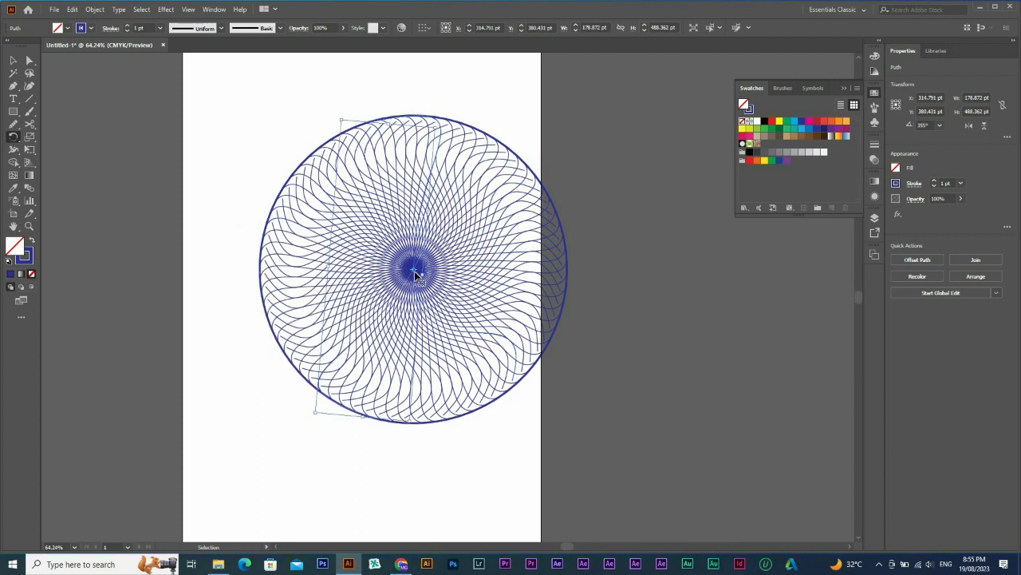
- Select the whole circular line pattern and move it off the artboard to its right side
{"action": "key", "text": "ctrl+shift+a"}
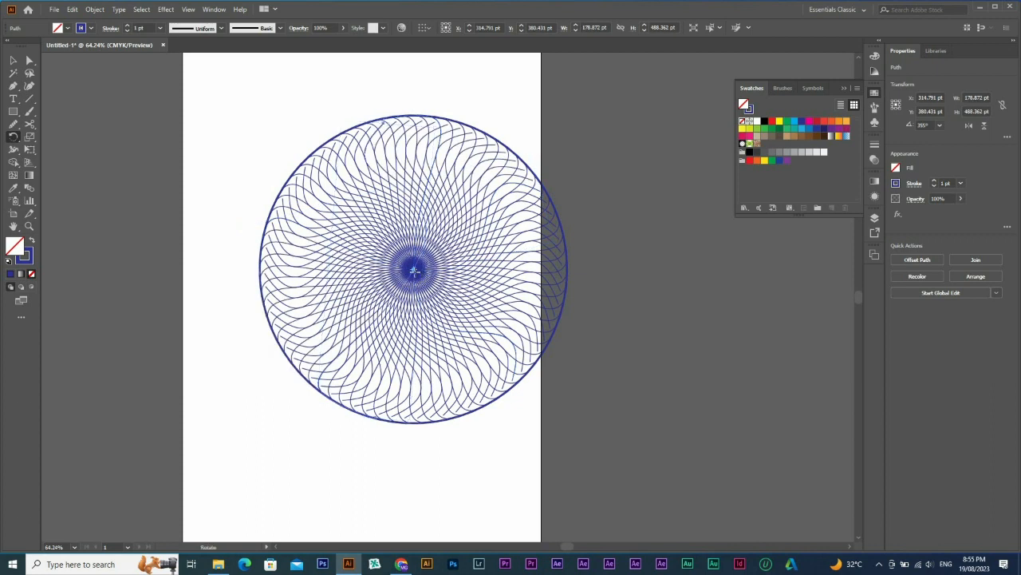
{"action": "key", "text": "v"}
{"action": "left_click_drag", "start_coordinate": [244, 101], "coordinate": [571, 467]}
{"action": "left_click_drag", "start_coordinate": [416, 274], "coordinate": [792, 333]}
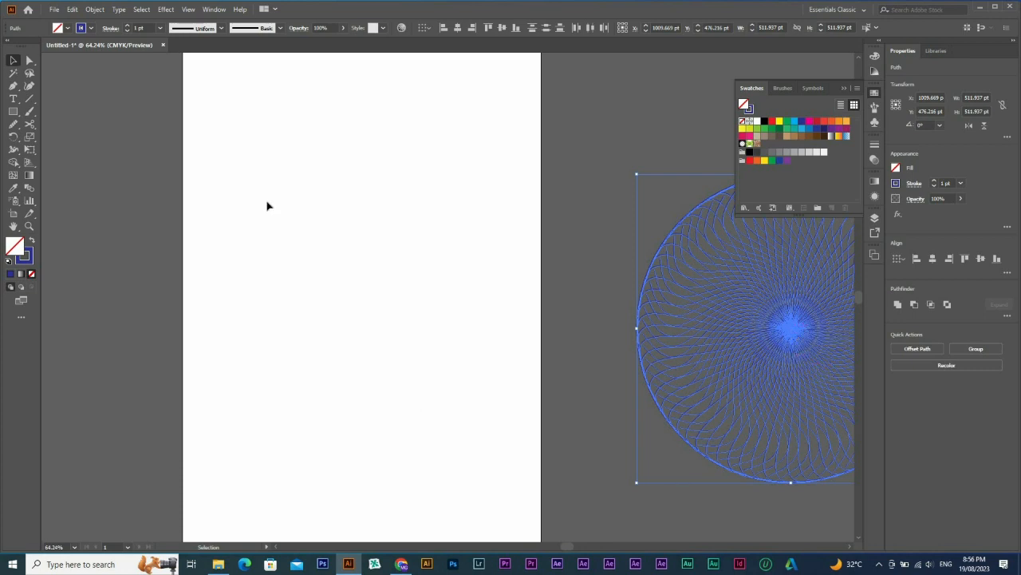
- Draw a circle about 379 pt in diameter on the artboard with the Ellipse tool
{"action": "left_click", "coordinate": [13, 111]}
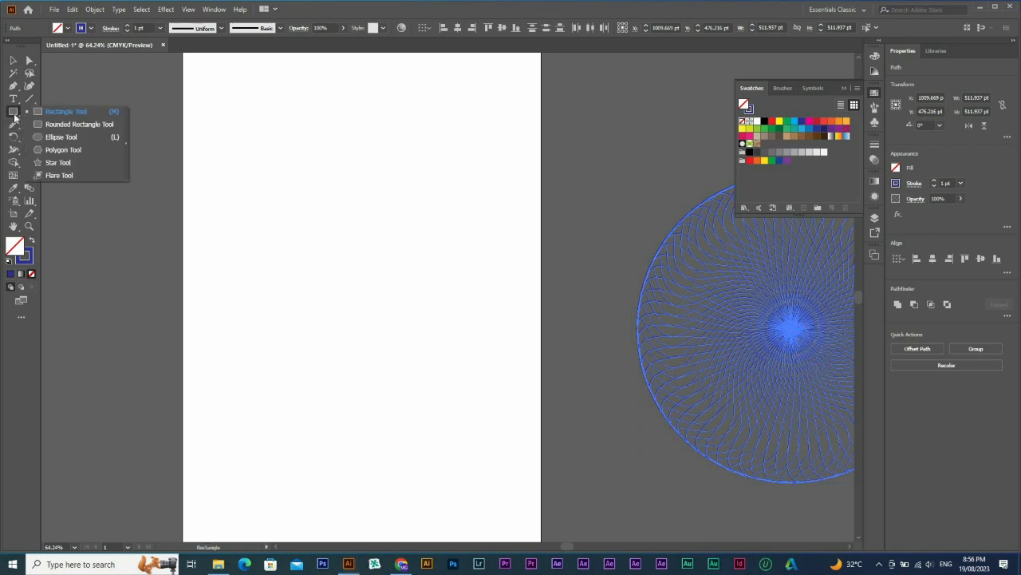
{"action": "left_click", "coordinate": [61, 136]}
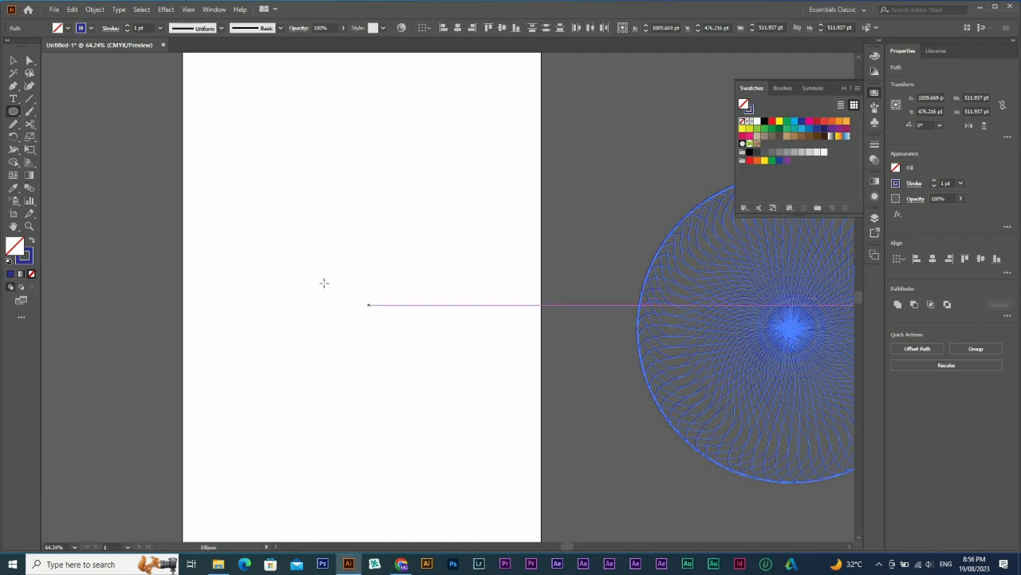
{"action": "left_click_drag", "start_coordinate": [319, 277], "coordinate": [496, 394]}
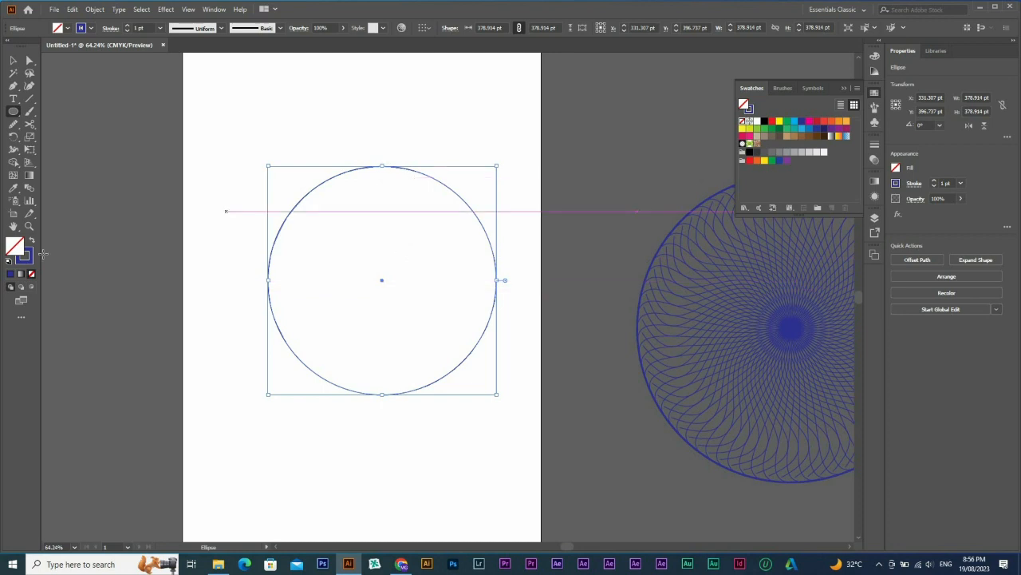
{"action": "left_click", "coordinate": [27, 258]}
{"action": "left_click", "coordinate": [13, 61]}
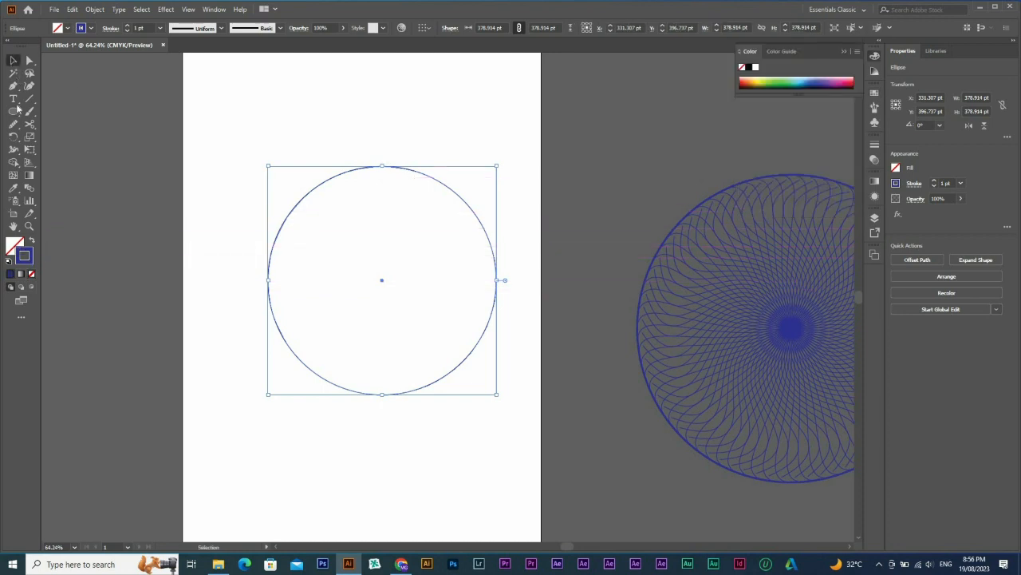
- Draw a small circle about 28 pt in diameter near the middle of the large circle
{"action": "left_click_drag", "start_coordinate": [16, 112], "coordinate": [56, 138]}
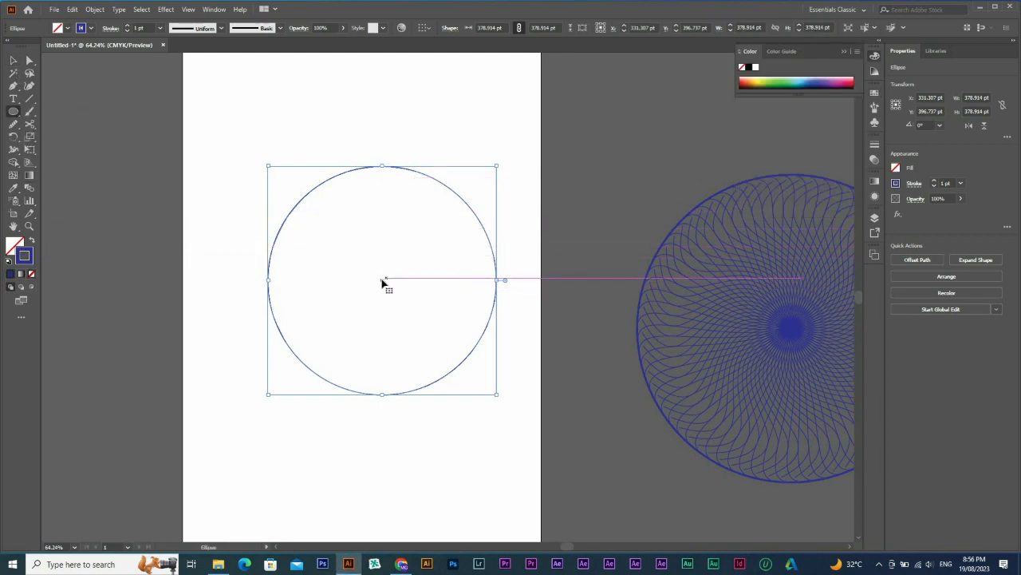
{"action": "left_click_drag", "start_coordinate": [385, 257], "coordinate": [395, 266]}
{"action": "key", "text": "v"}
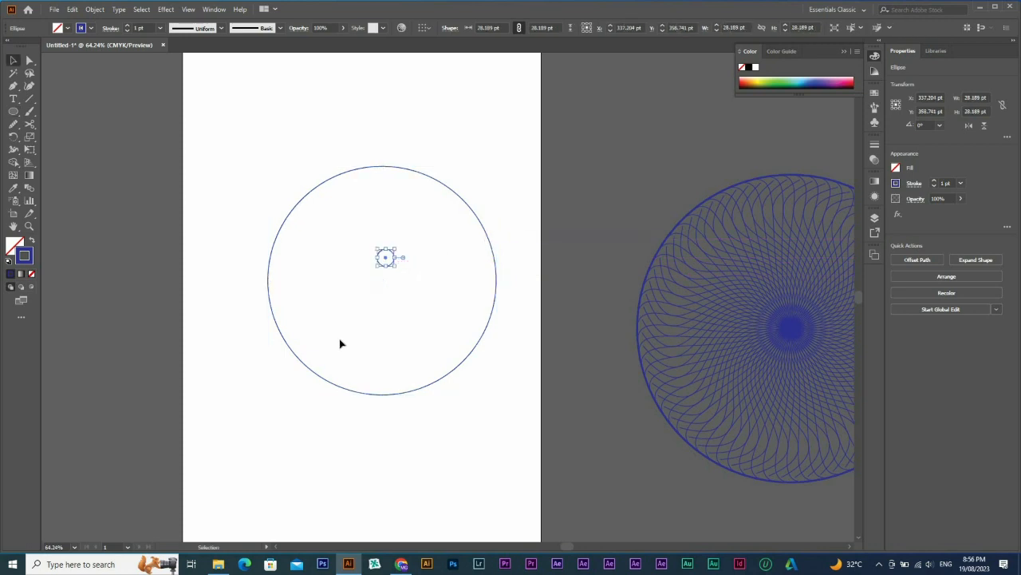
- Align the small and large circles to each other on their horizontal and vertical centres
{"action": "left_click_drag", "start_coordinate": [340, 339], "coordinate": [553, 161]}
{"action": "left_click_drag", "start_coordinate": [501, 37], "coordinate": [443, 31]}
{"action": "left_click", "coordinate": [505, 30]}
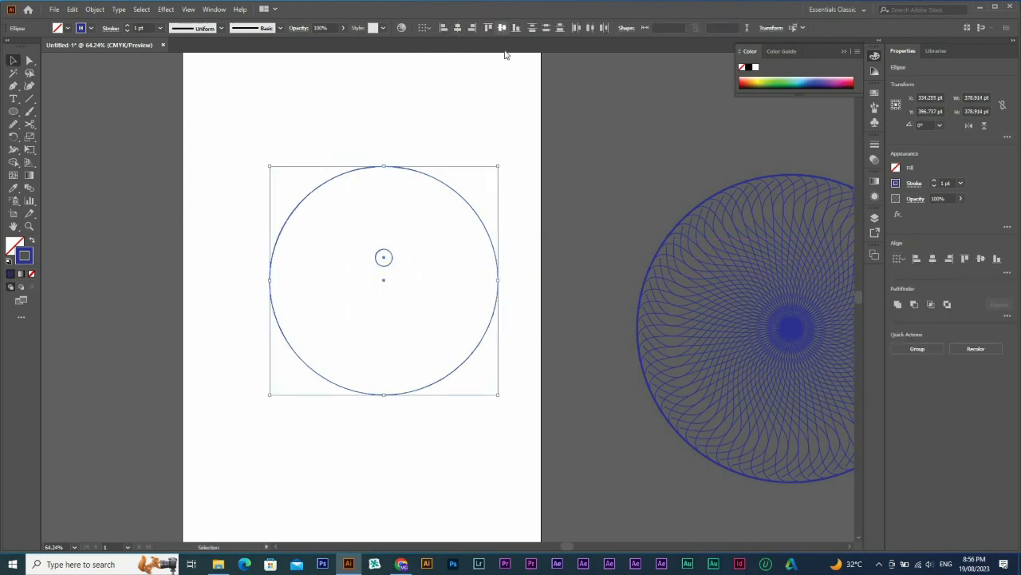
{"action": "left_click", "coordinate": [404, 261]}
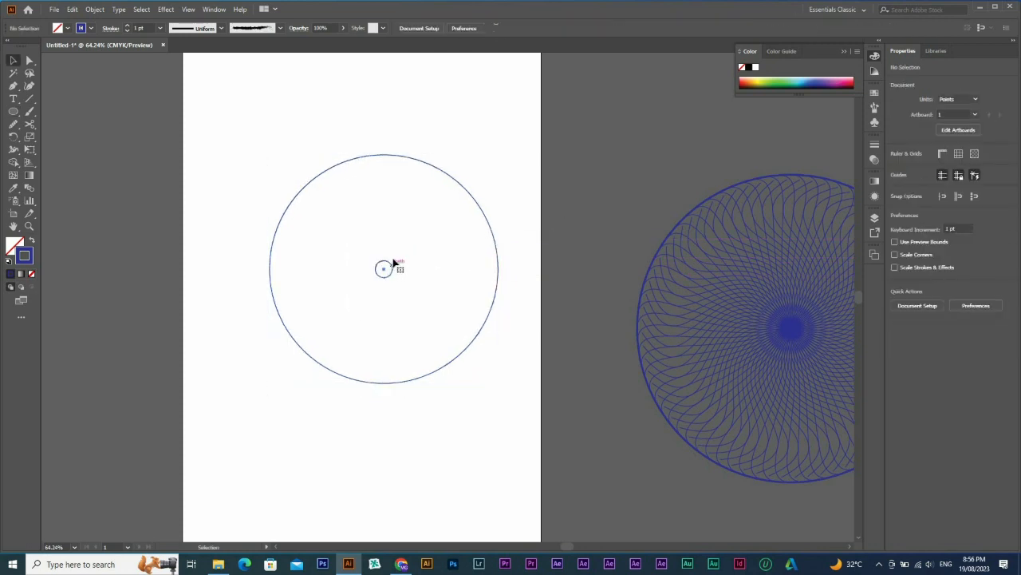
- Turn the small centre circle into a solid blue dot by swapping its fill and stroke colours
{"action": "left_click", "coordinate": [388, 265]}
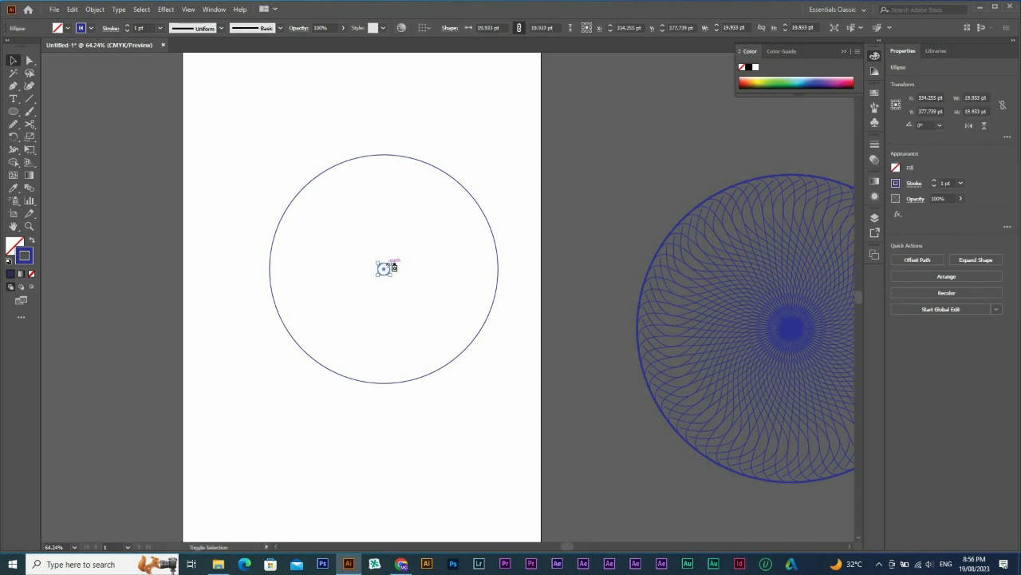
{"action": "key", "text": "shift+s"}
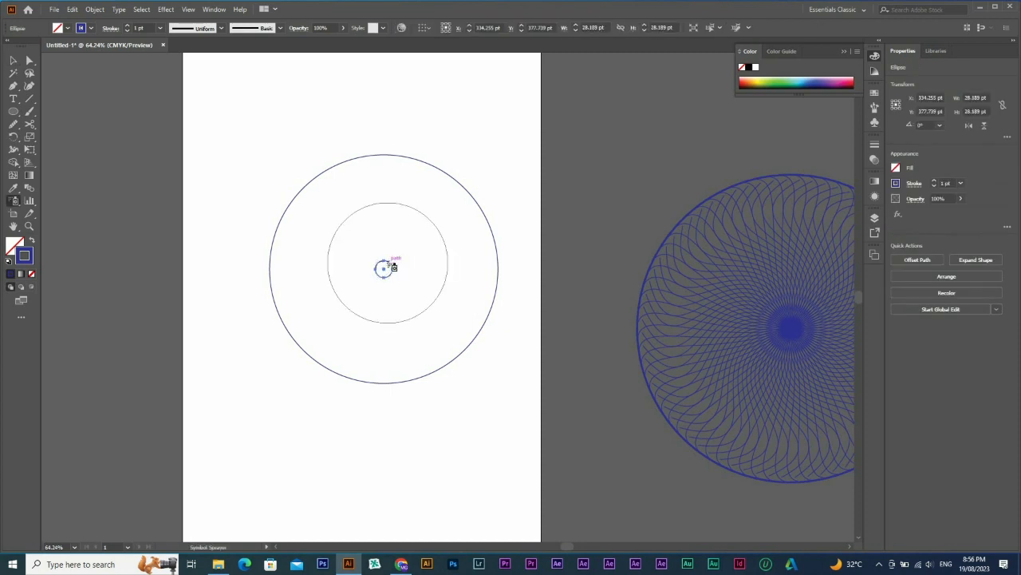
{"action": "key", "text": "shift+x"}
{"action": "left_click", "coordinate": [17, 61]}
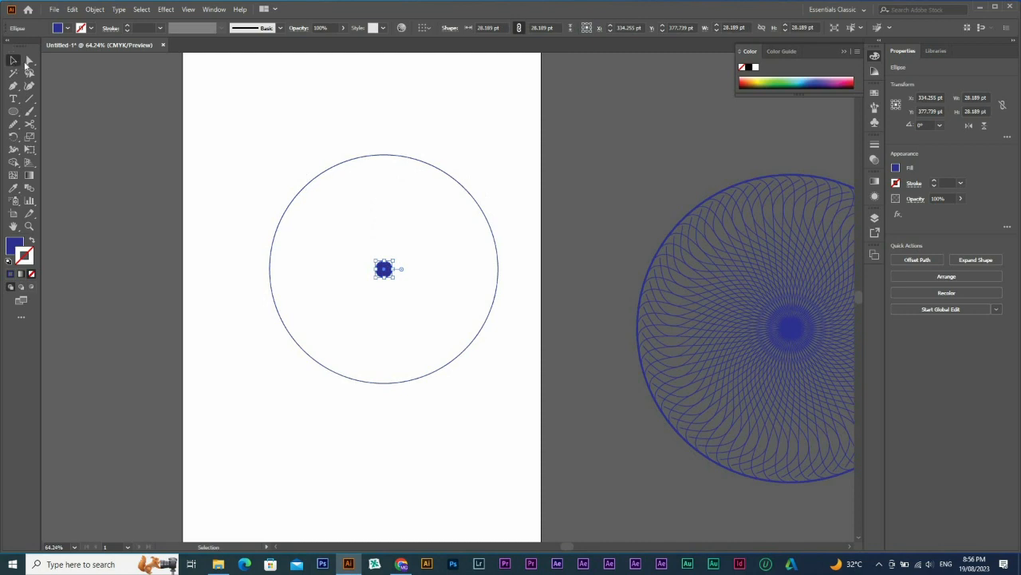
{"action": "left_click_drag", "start_coordinate": [321, 324], "coordinate": [332, 19]}
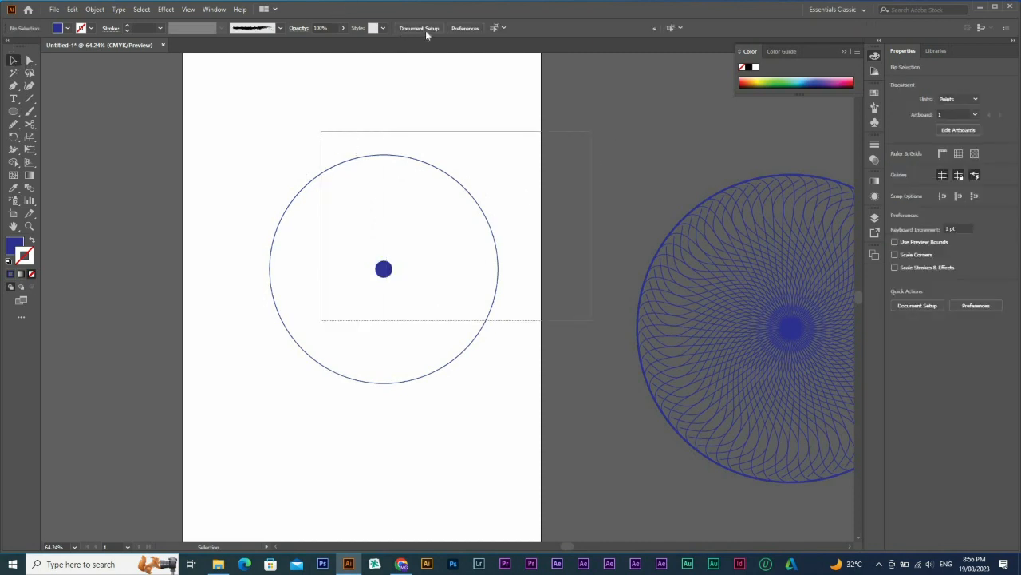
{"action": "left_click_drag", "start_coordinate": [425, 30], "coordinate": [431, 31]}
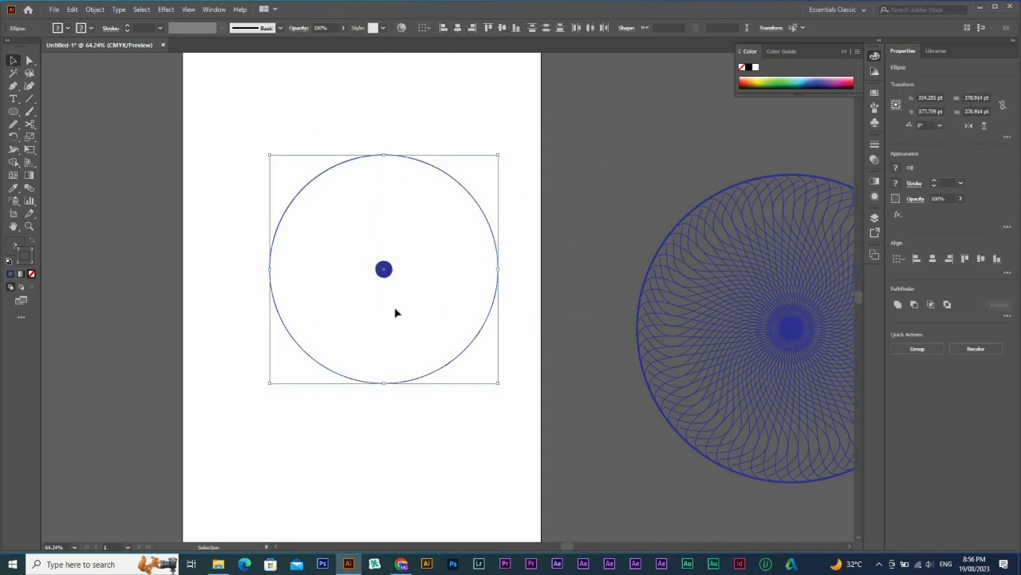
{"action": "left_click", "coordinate": [128, 152]}
- Draw a narrow blue rectangle about 3.9 × 15.6 pt just inside the top of the large circle
{"action": "left_click", "coordinate": [15, 113]}
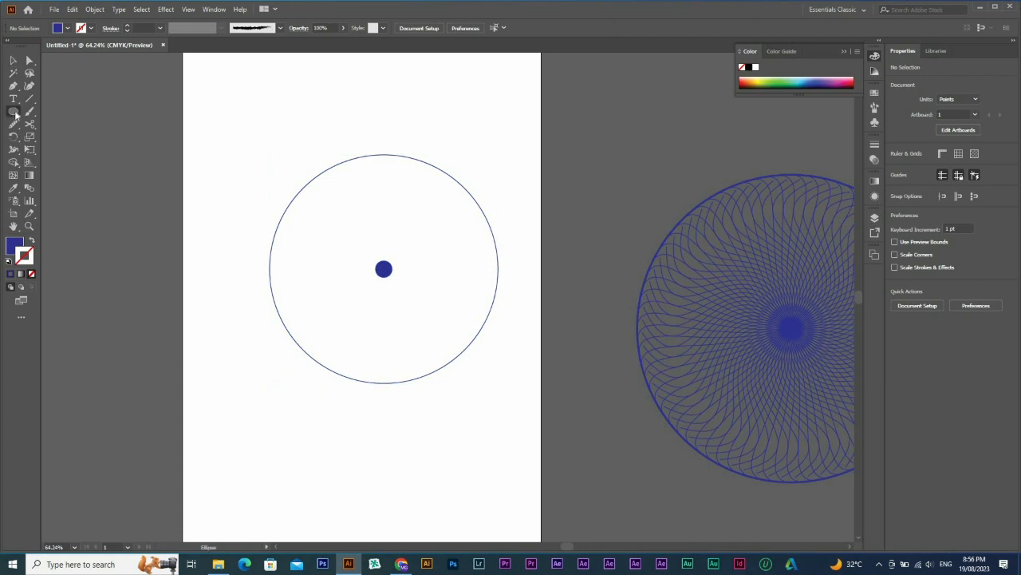
{"action": "left_click_drag", "start_coordinate": [17, 112], "coordinate": [74, 111]}
{"action": "key", "text": "ctrl+space"}
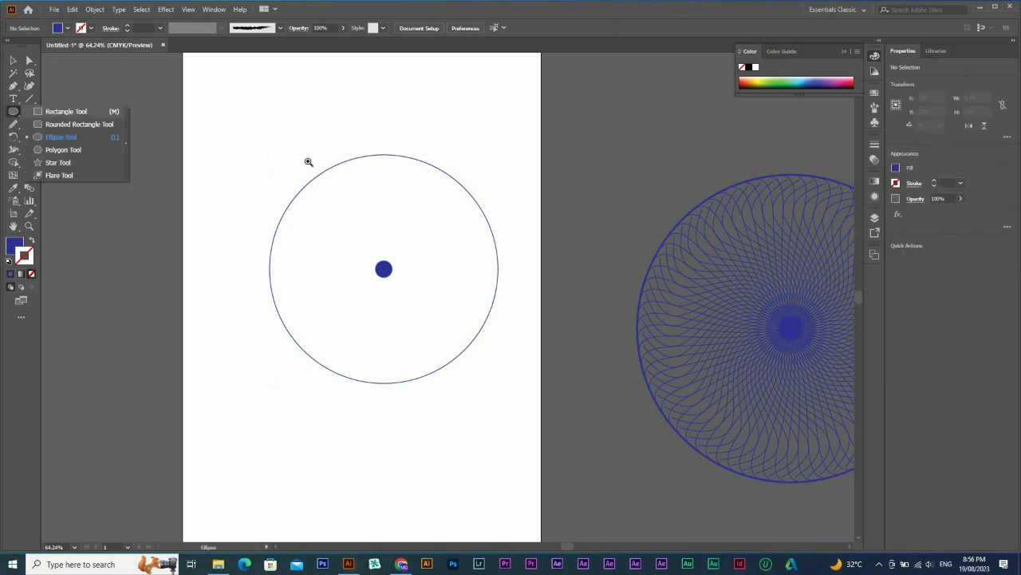
{"action": "mouse_move", "coordinate": [541, 323]}
{"action": "left_mouse_down"}
{"action": "mouse_move", "coordinate": [321, 142]}
{"action": "mouse_move", "coordinate": [321, 182]}
{"action": "left_mouse_up"}
{"action": "key", "text": "v"}
{"action": "key", "text": "ctrl+alt+space"}
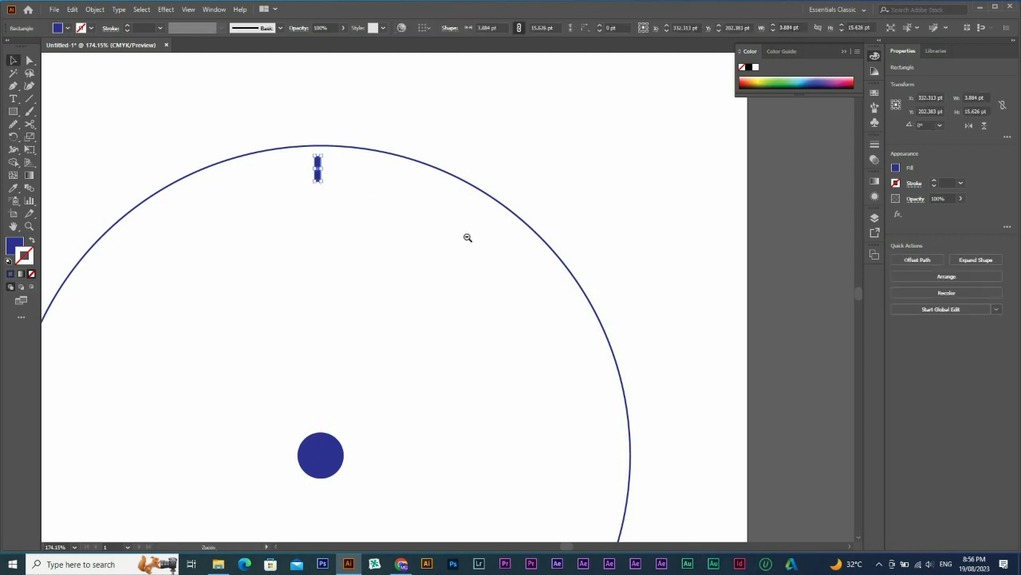
{"action": "left_click", "coordinate": [532, 388], "text": "ctrl+alt"}
{"action": "left_click", "coordinate": [440, 315], "text": "ctrl+alt"}
{"action": "left_click", "coordinate": [359, 209], "text": "ctrl+alt"}
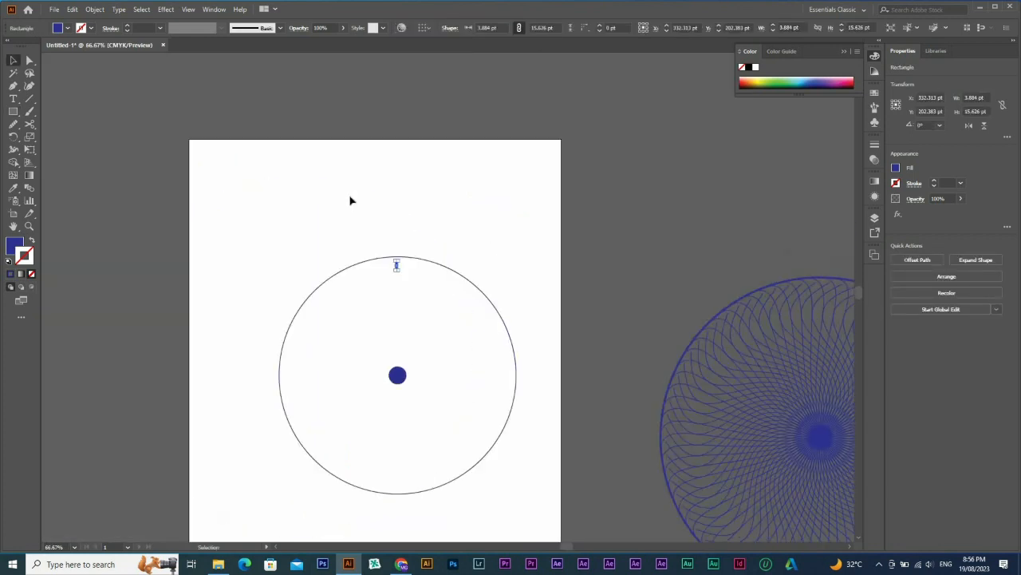
- Align the narrow rectangle horizontally with the centres of the large circle and the dot
{"action": "left_click_drag", "start_coordinate": [332, 311], "coordinate": [474, 203]}
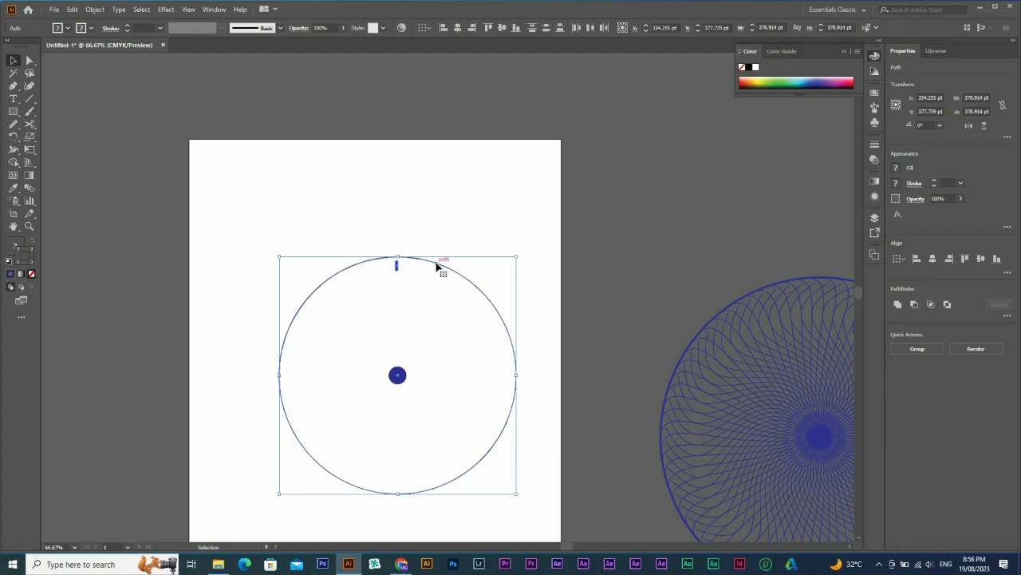
{"action": "left_click", "coordinate": [457, 28]}
{"action": "left_click", "coordinate": [527, 362]}
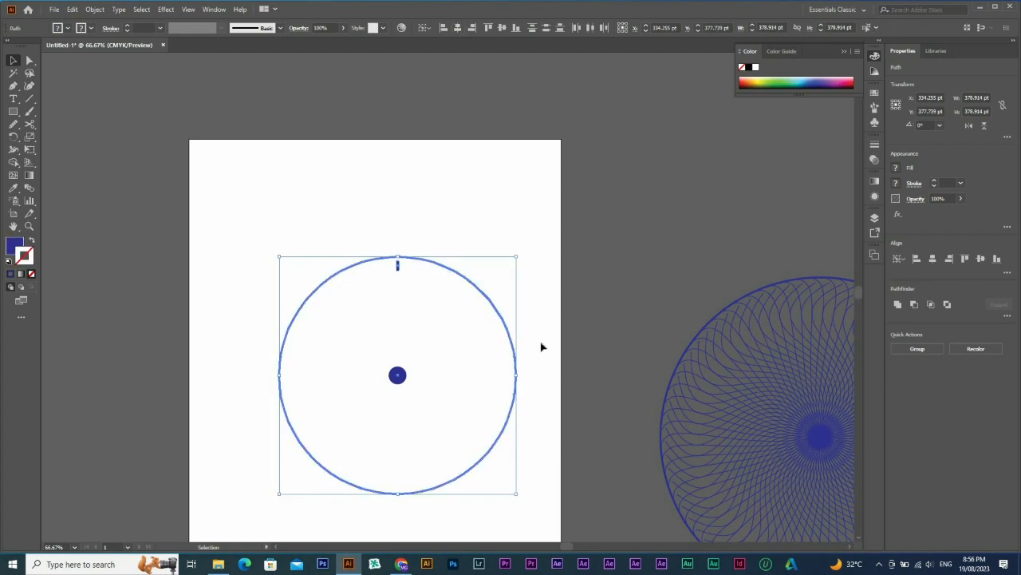
{"action": "key", "text": "space"}
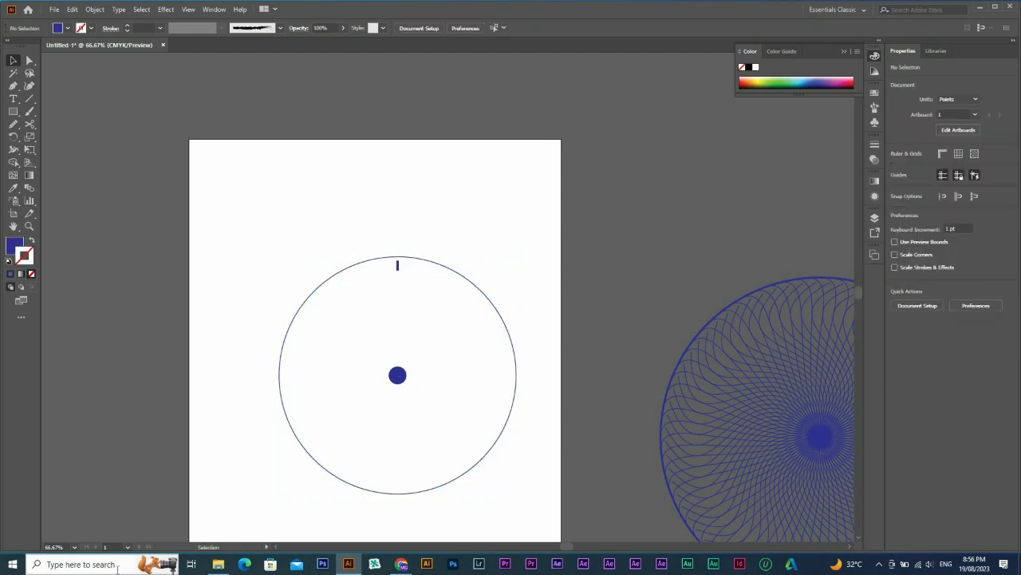
- Open the Windows Calculator, divide 360 by 12 and return to Illustrator
{"action": "left_click", "coordinate": [117, 568]}
{"action": "type", "text": "calc"}
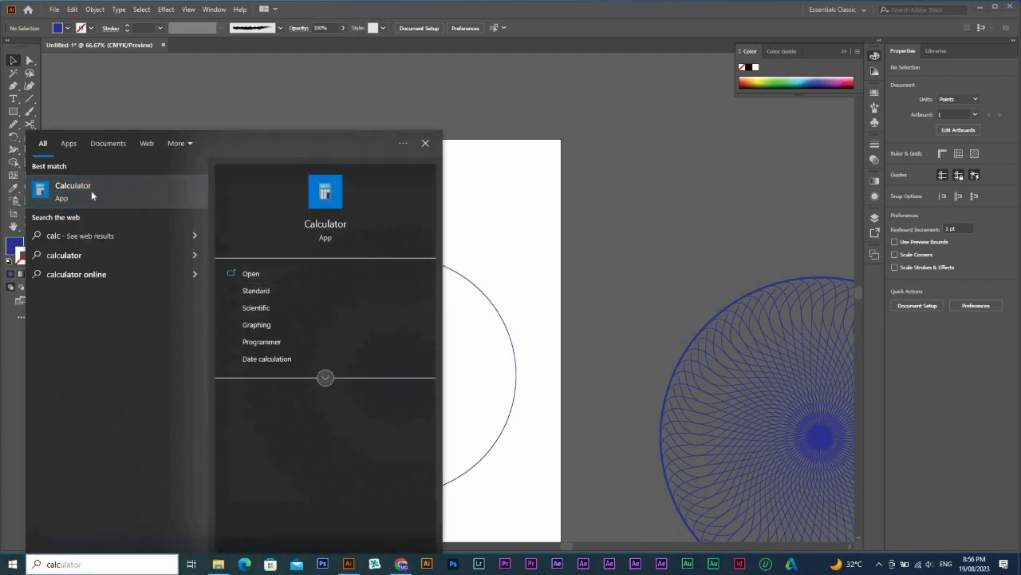
{"action": "left_click", "coordinate": [404, 271]}
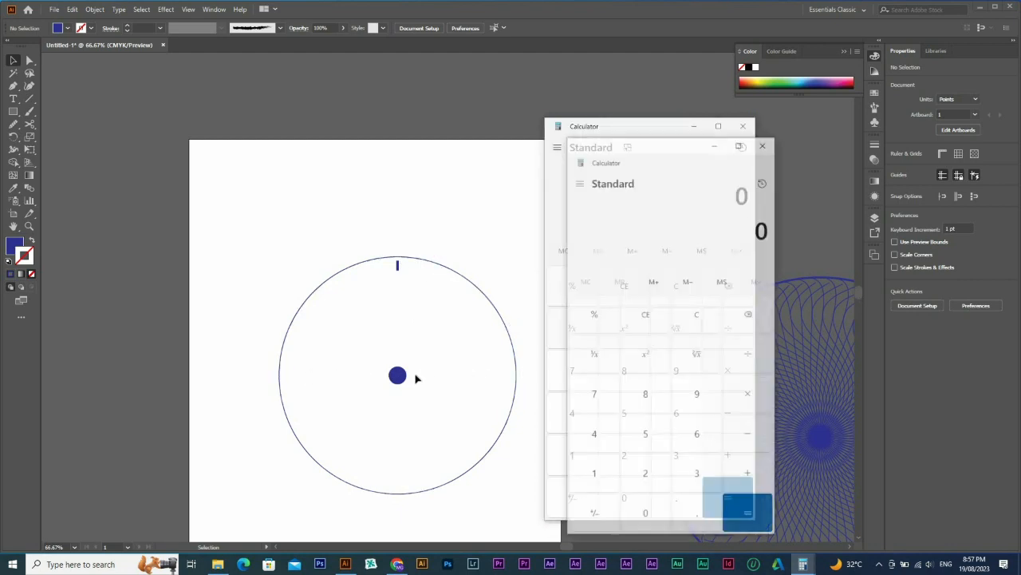
{"action": "left_click", "coordinate": [770, 137]}
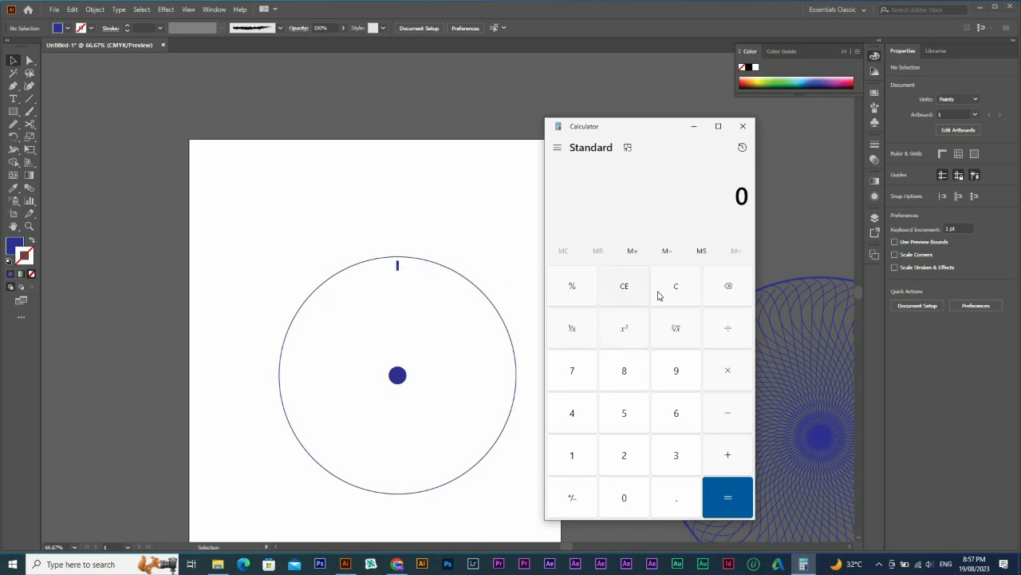
{"action": "left_click", "coordinate": [674, 459]}
{"action": "left_click", "coordinate": [678, 421]}
{"action": "left_click", "coordinate": [617, 510]}
{"action": "key", "text": "slash"}
{"action": "type", "text": "12"}
{"action": "key", "text": "Return"}
{"action": "left_click", "coordinate": [406, 298]}
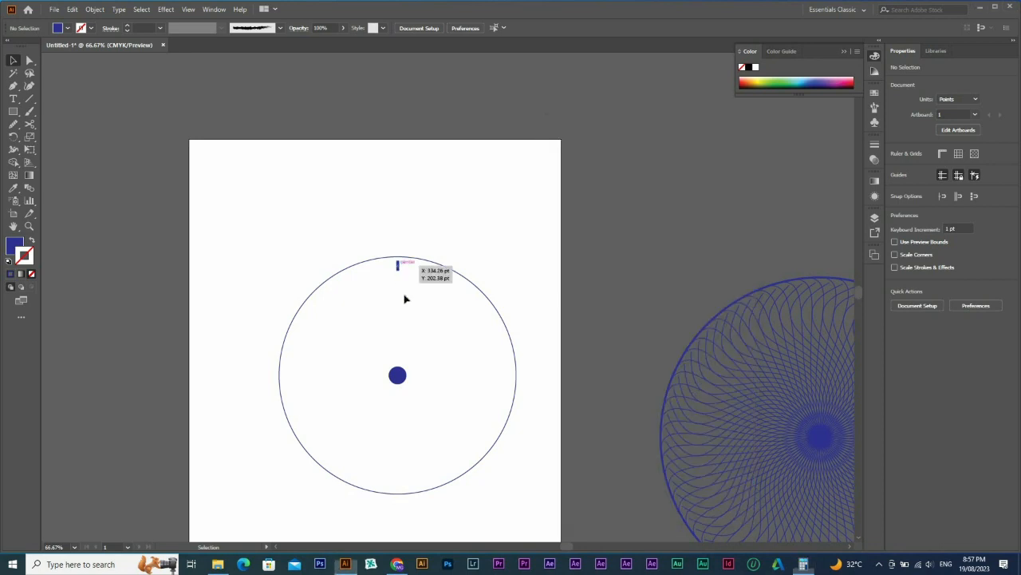
- Set the Rotate pivot for the narrow rectangle at the dot's centre and create a copy rotated by 30°
{"action": "key", "text": "ctrl+space"}
{"action": "left_click_drag", "start_coordinate": [253, 200], "coordinate": [574, 509]}
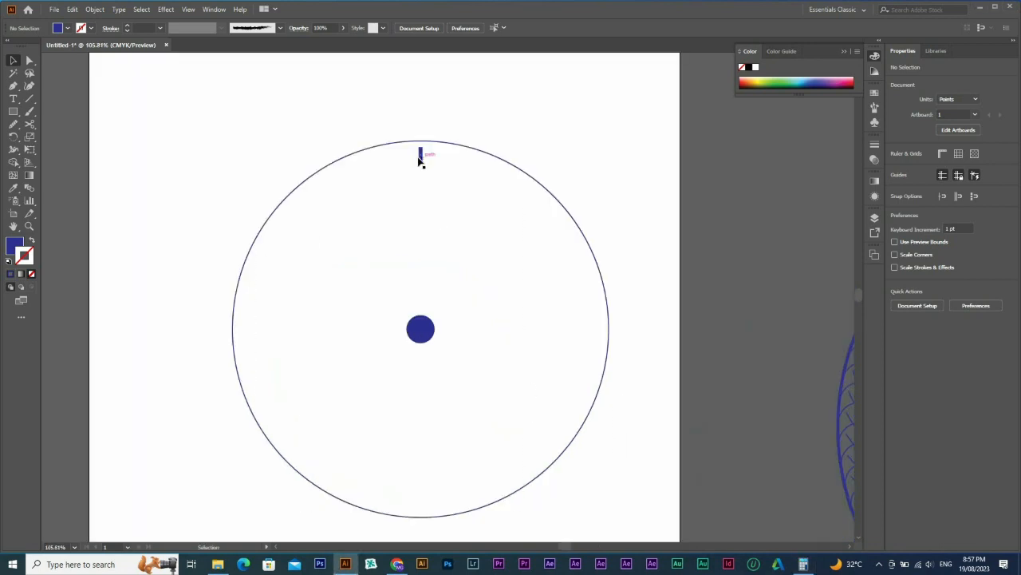
{"action": "key", "text": "r"}
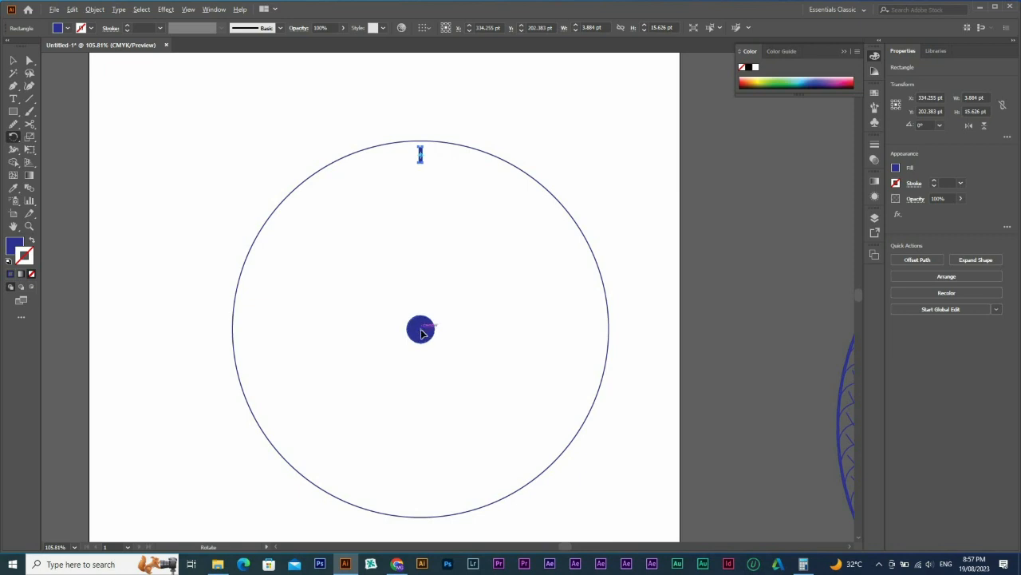
{"action": "left_click", "coordinate": [420, 330], "text": "alt"}
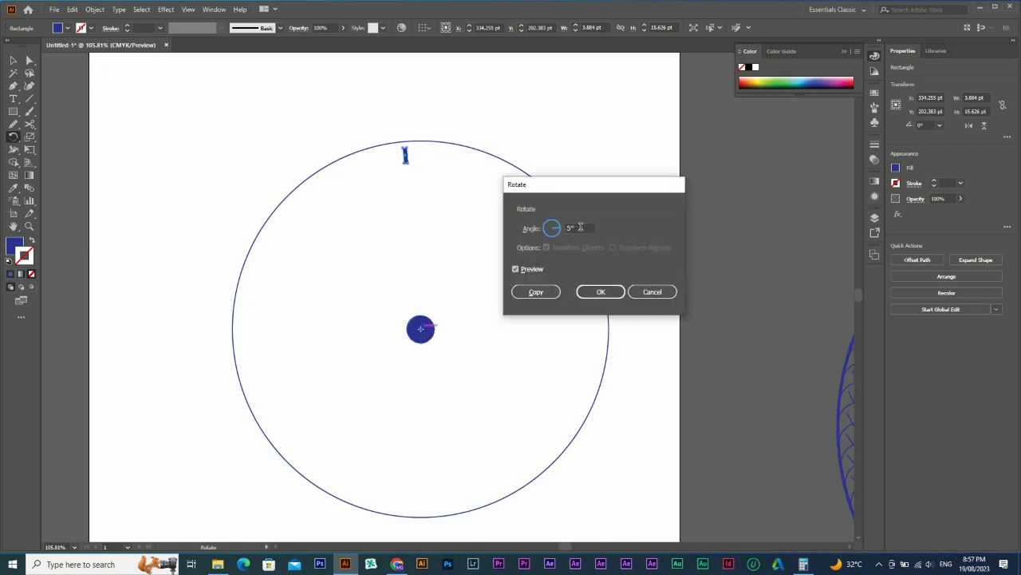
{"action": "left_click", "coordinate": [581, 227]}
{"action": "left_click", "coordinate": [537, 292]}
- Repeat the 30° rotated copy until twelve hour markers ring the dial, leaving nothing selected
{"action": "key", "text": "ctrl+d"}
{"action": "key", "text": "ctrl+d"}
{"action": "key", "text": "ctrl+d"}
{"action": "key", "text": "ctrl+d"}
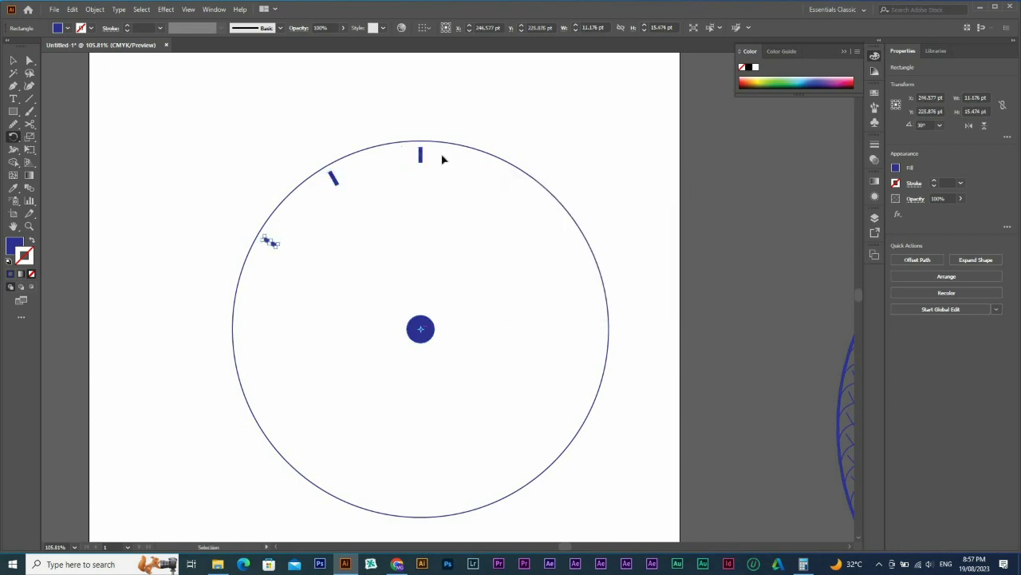
{"action": "key", "text": "ctrl+d"}
{"action": "key", "text": "ctrl+d"}
{"action": "key", "text": "ctrl+d"}
{"action": "key", "text": "ctrl+d"}
{"action": "key", "text": "ctrl+d"}
{"action": "key", "text": "ctrl+d"}
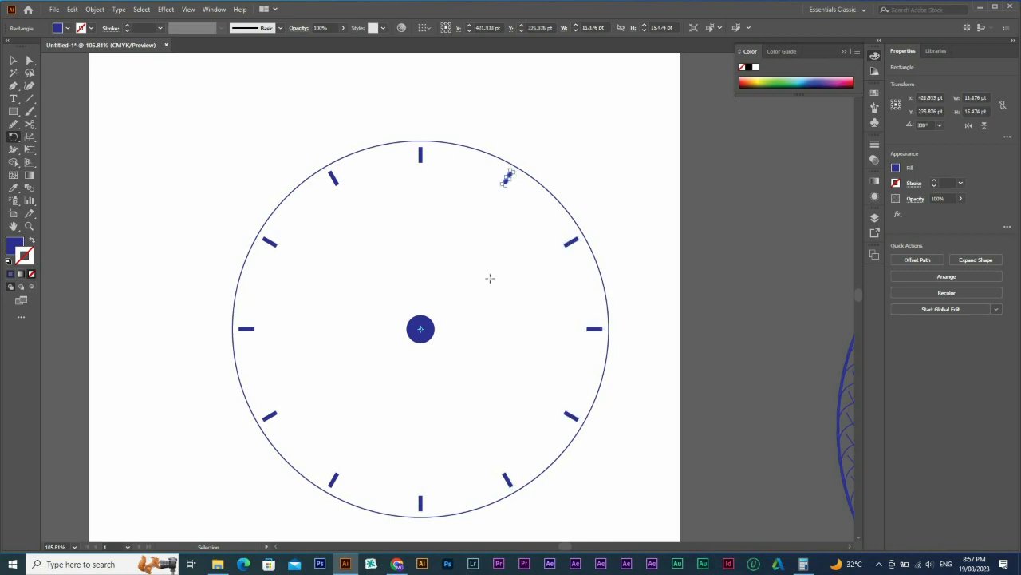
{"action": "key", "text": "v"}
{"action": "left_click", "coordinate": [391, 263]}
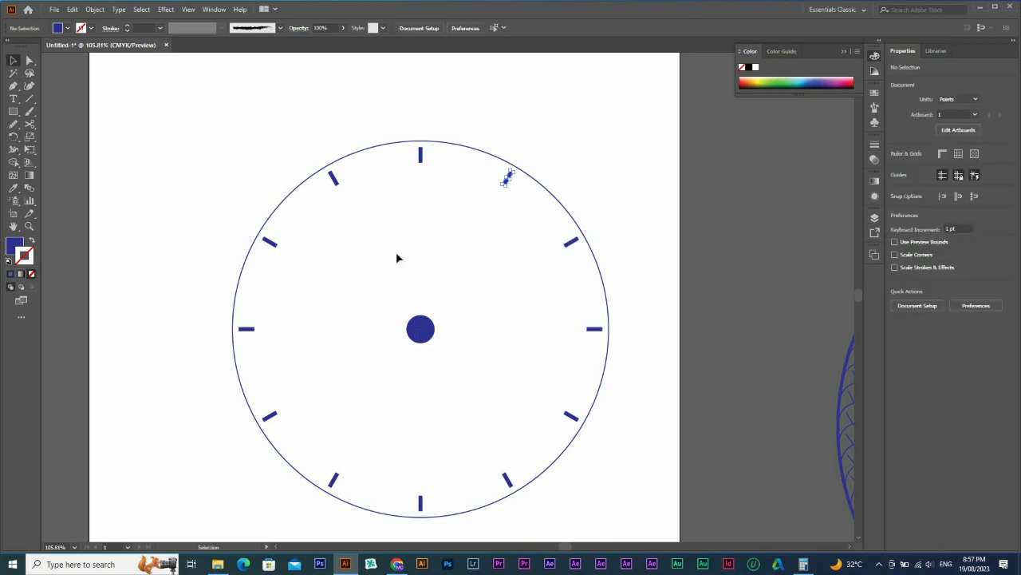
- Create a smaller rectangle about 1.3 × 8 pt centred inside the top hour marker
{"action": "key", "text": "z"}
{"action": "left_click_drag", "start_coordinate": [267, 93], "coordinate": [680, 337]}
{"action": "left_click_drag", "start_coordinate": [212, 126], "coordinate": [548, 312]}
{"action": "key", "text": "v"}
{"action": "left_click", "coordinate": [356, 205]}
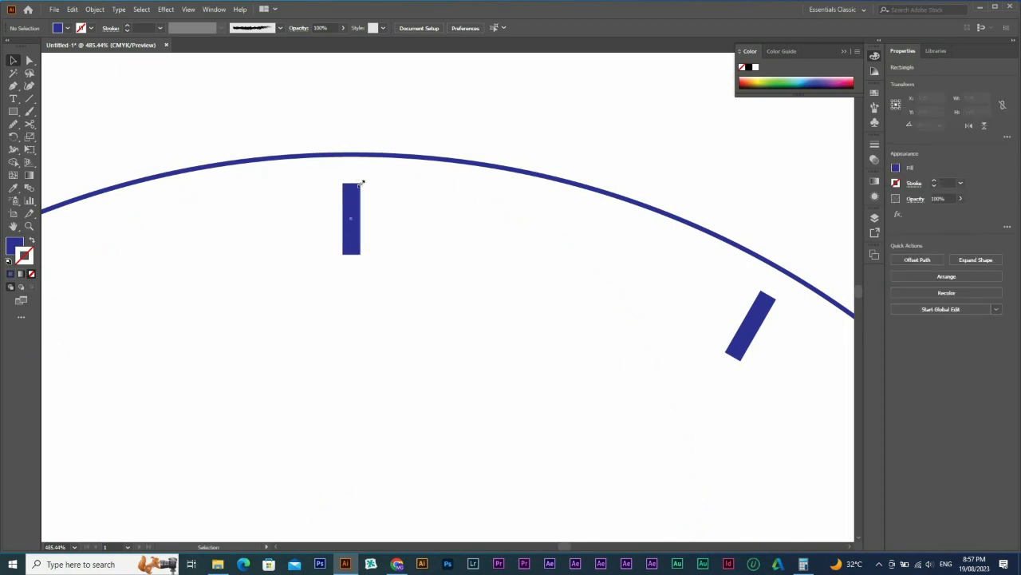
{"action": "left_click_drag", "start_coordinate": [360, 184], "coordinate": [355, 202]}
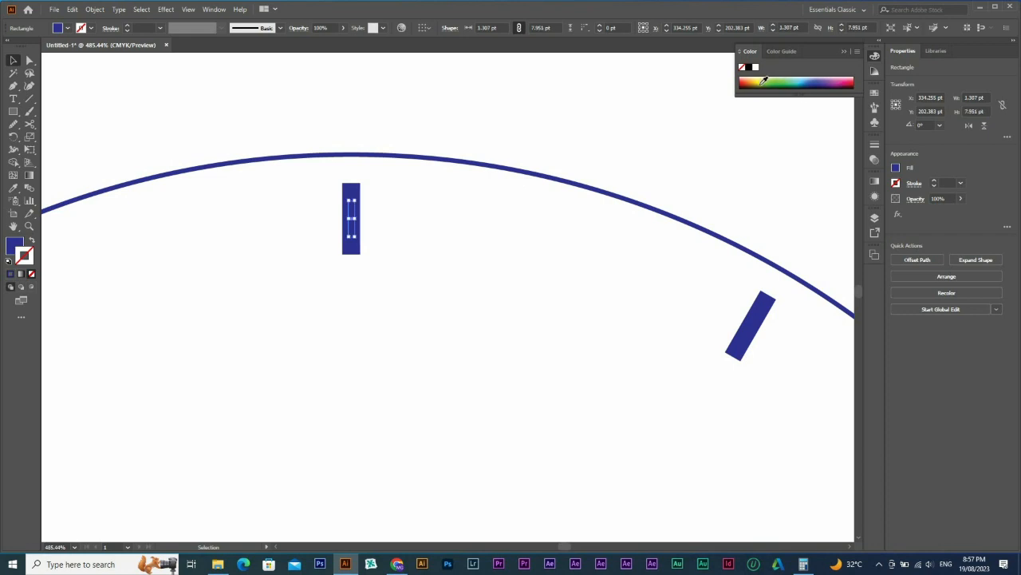
- Fill the small inner rectangle of the top marker with yellow-green and remove its stroke
{"action": "left_click", "coordinate": [759, 81]}
{"action": "left_click", "coordinate": [418, 268], "text": "ctrl+alt"}
{"action": "key", "text": "shift+x"}
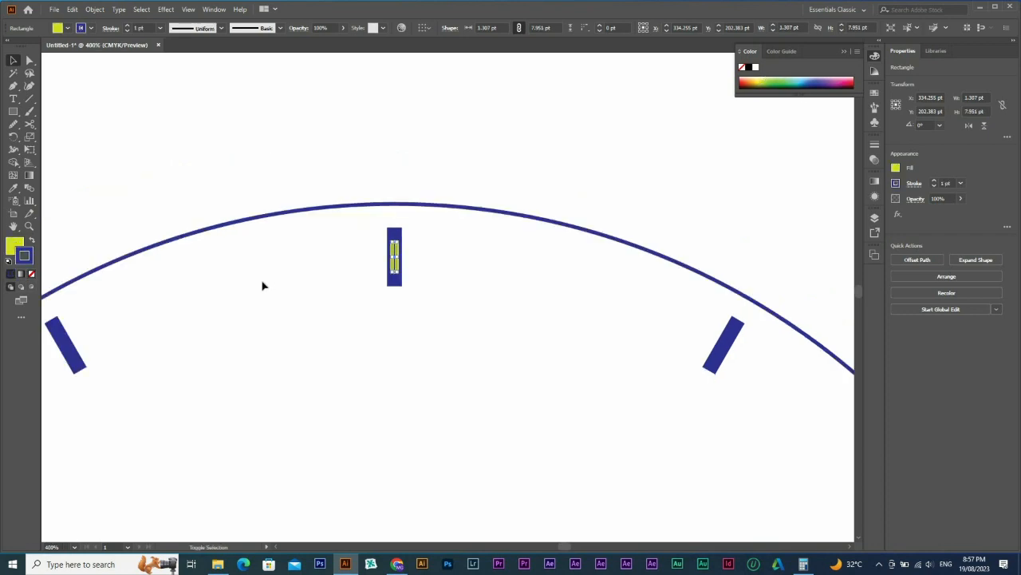
{"action": "left_click", "coordinate": [32, 275]}
{"action": "left_click", "coordinate": [20, 240]}
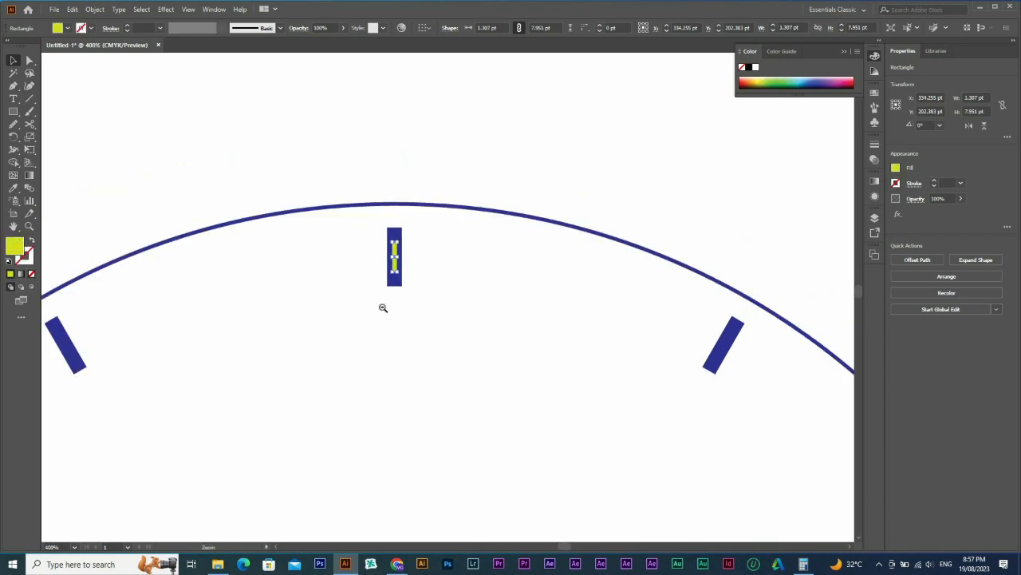
{"action": "left_click", "coordinate": [429, 276], "text": "ctrl+alt"}
{"action": "left_click", "coordinate": [429, 276], "text": "ctrl+alt"}
{"action": "left_click_drag", "start_coordinate": [456, 254], "coordinate": [501, 278]}
{"action": "scroll", "coordinate": [458, 144], "scroll_direction": "down", "scroll_amount": 8}
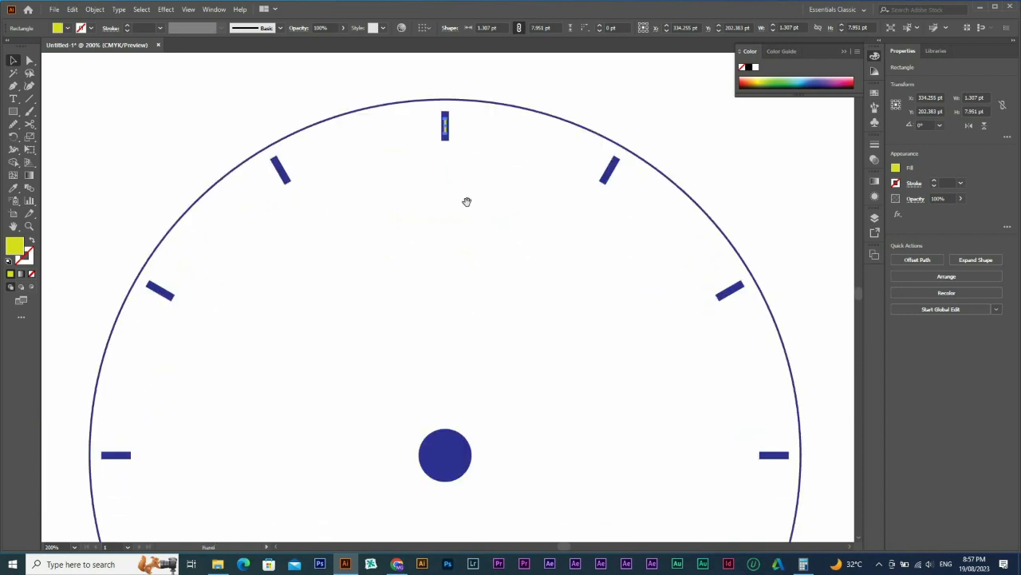
- Set the Rotate pivot for the small yellow-green rectangle at the dot's centre and open its angle for editing
{"action": "key", "text": "r"}
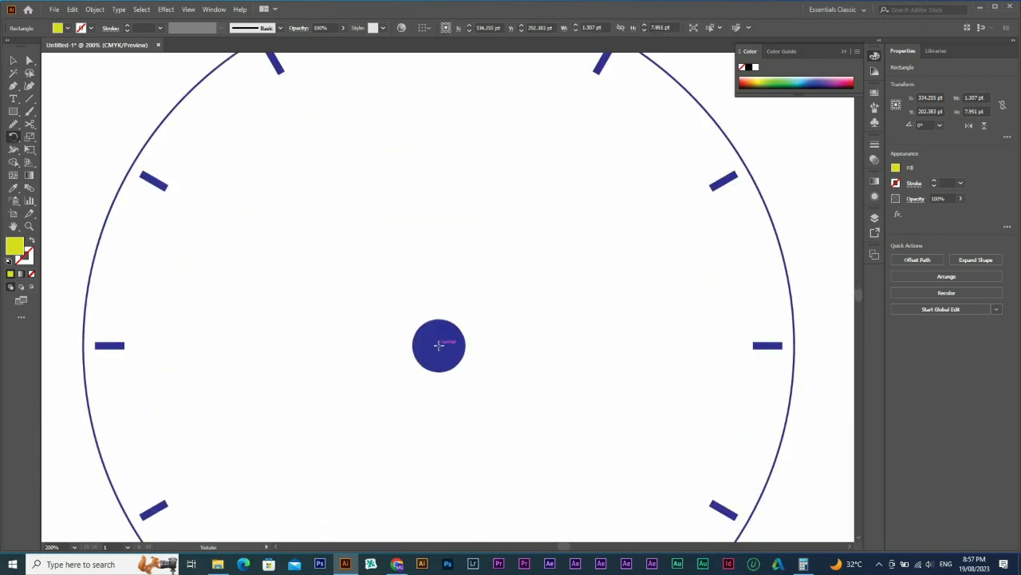
{"action": "left_click", "coordinate": [439, 346], "text": "alt"}
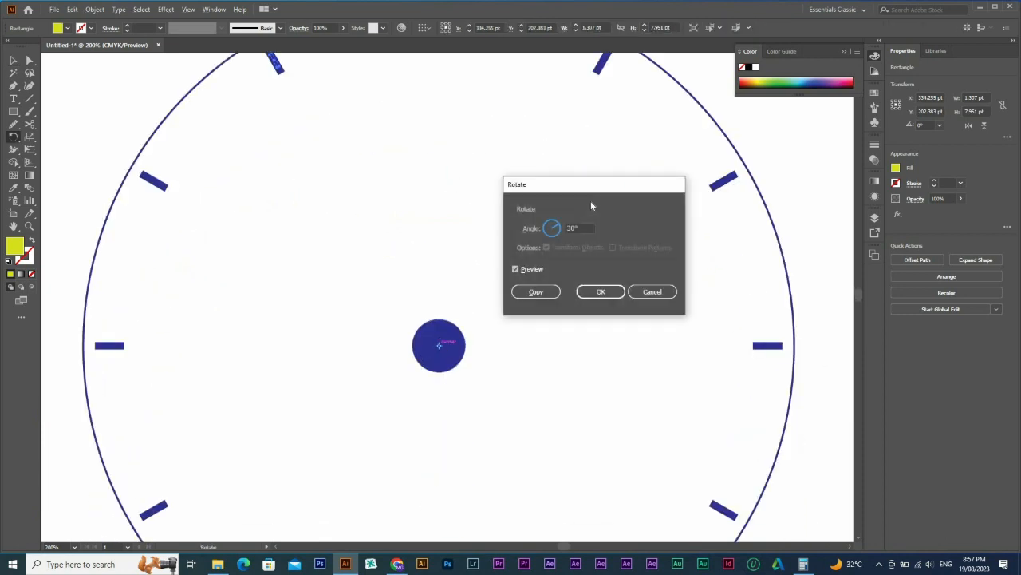
{"action": "left_click_drag", "start_coordinate": [580, 229], "coordinate": [540, 237]}
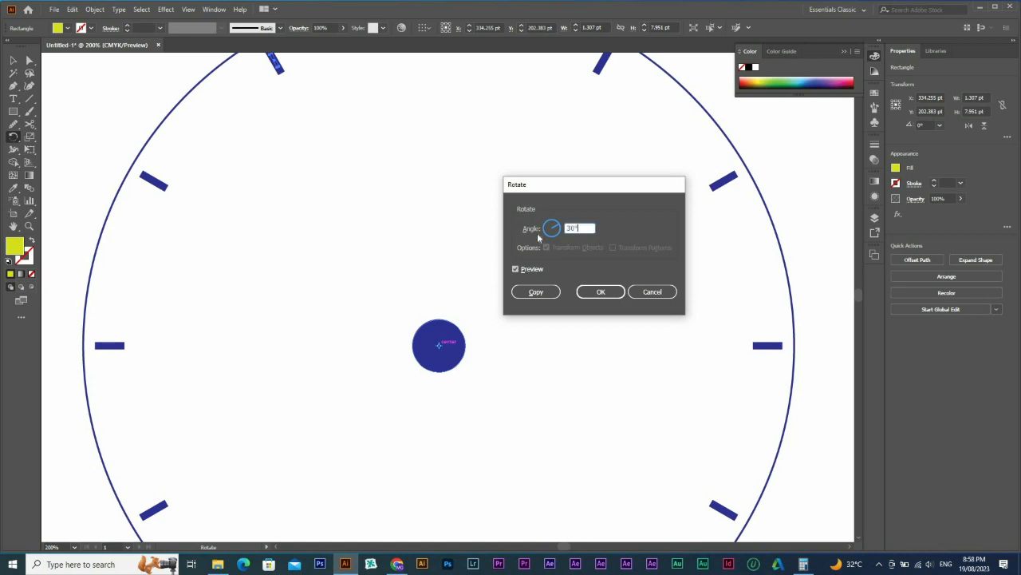
- Switch to Calculator, compute 360 ÷ 60 for the minute-tick angle, and return to the Rotate settings
{"action": "left_click", "coordinate": [804, 565]}
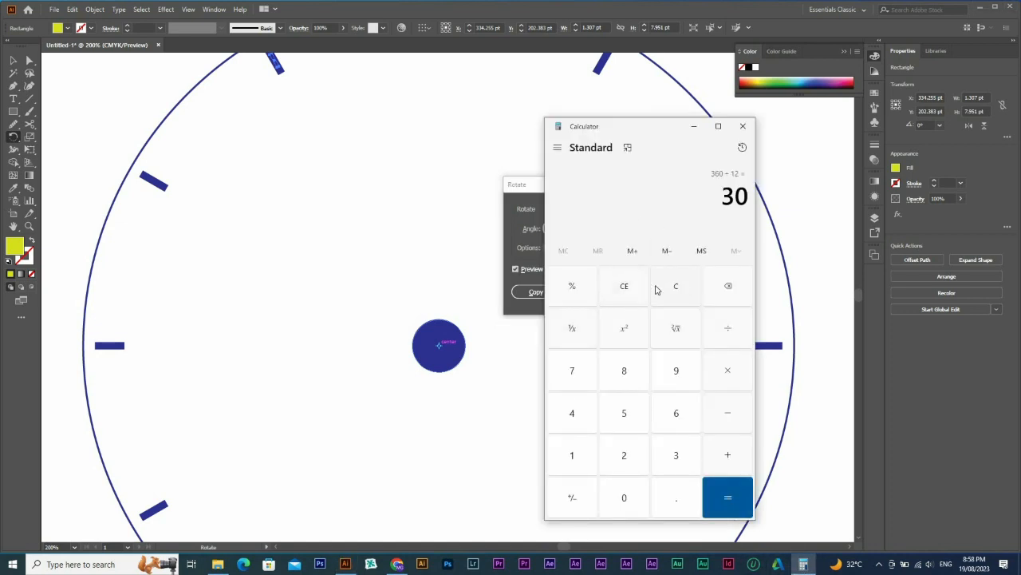
{"action": "left_click", "coordinate": [657, 290]}
{"action": "left_click", "coordinate": [678, 456]}
{"action": "left_click", "coordinate": [678, 423]}
{"action": "left_click", "coordinate": [631, 498]}
{"action": "left_click", "coordinate": [735, 341]}
{"action": "left_click", "coordinate": [675, 415]}
{"action": "left_click", "coordinate": [620, 501]}
{"action": "left_click", "coordinate": [727, 497]}
{"action": "left_click", "coordinate": [694, 129]}
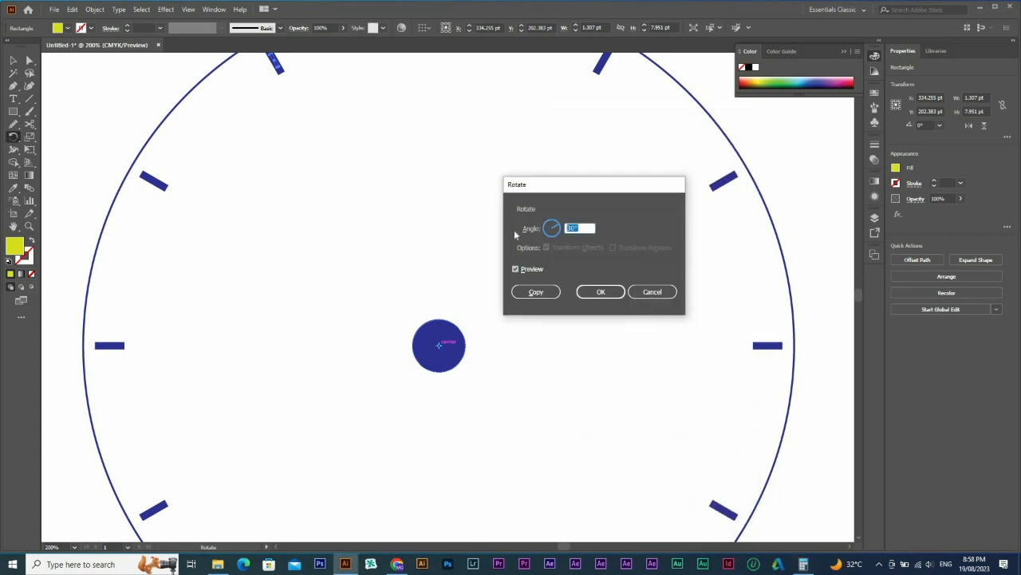
- Create a copy of the small yellow-green rectangle rotated by 6° around the dot's centre
{"action": "left_click", "coordinate": [547, 293]}
{"action": "left_click_drag", "start_coordinate": [516, 206], "coordinate": [446, 307]}
{"action": "scroll", "coordinate": [446, 307], "scroll_direction": "down", "scroll_amount": 1}
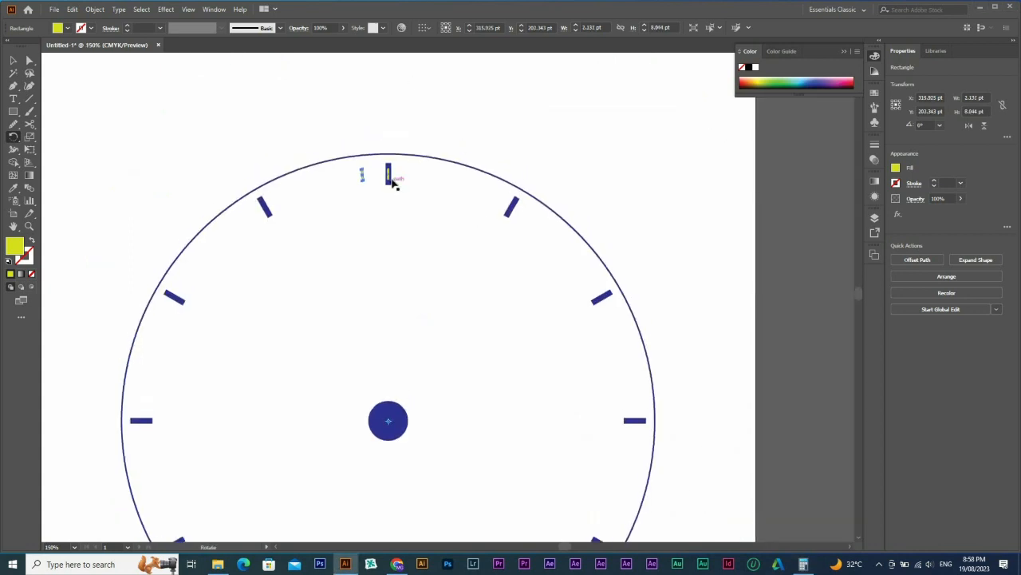
- Repeat the 6° rotated copy until yellow-green minute ticks ring the whole dial
{"action": "key", "text": "ctrl+d"}
{"action": "key", "text": "ctrl+d"}
{"action": "key", "text": "ctrl+d"}
{"action": "key", "text": "ctrl+d"}
{"action": "key", "text": "ctrl+d"}
{"action": "key", "text": "ctrl+d"}
{"action": "key", "text": "ctrl+d"}
{"action": "key", "text": "ctrl+d"}
{"action": "key", "text": "ctrl+d"}
{"action": "key", "text": "ctrl+d"}
{"action": "key", "text": "ctrl+d"}
{"action": "key", "text": "ctrl+d"}
{"action": "key", "text": "ctrl+d"}
{"action": "key", "text": "ctrl+d"}
{"action": "key", "text": "ctrl+d"}
{"action": "key", "text": "ctrl+d"}
{"action": "key", "text": "ctrl+d"}
{"action": "key", "text": "ctrl+d"}
{"action": "key", "text": "ctrl+d"}
{"action": "key", "text": "ctrl+d"}
{"action": "key", "text": "ctrl+d"}
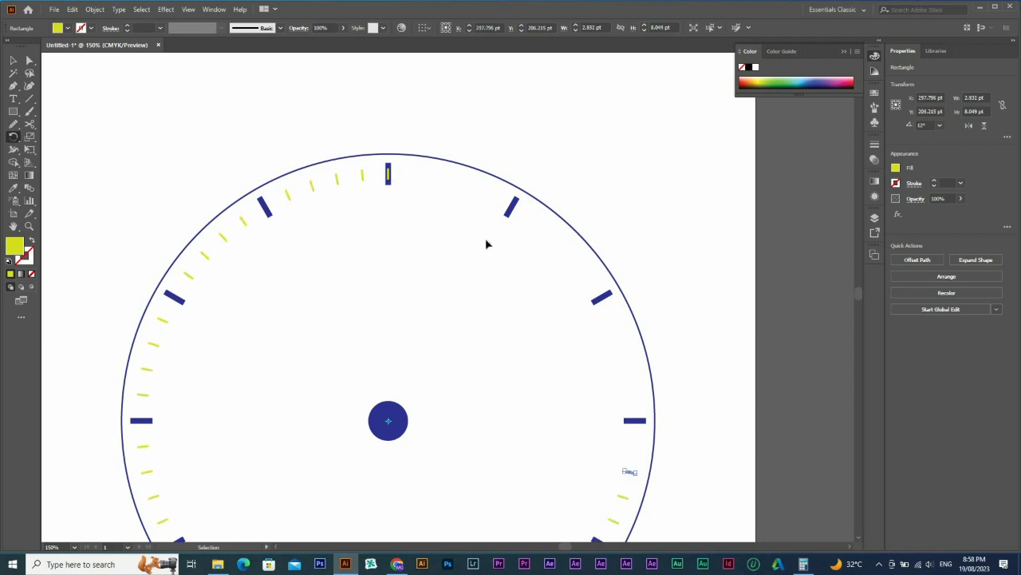
{"action": "key", "text": "ctrl+d"}
{"action": "key", "text": "ctrl+d"}
{"action": "key", "text": "ctrl+d"}
{"action": "key", "text": "ctrl+d"}
{"action": "key", "text": "ctrl+d"}
{"action": "key", "text": "ctrl+d"}
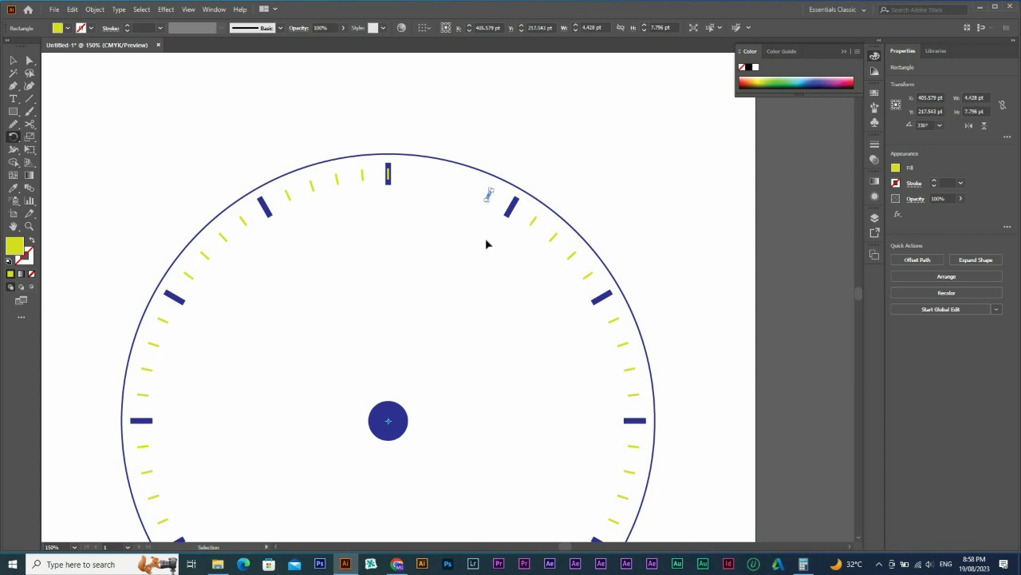
{"action": "key", "text": "ctrl+minus"}
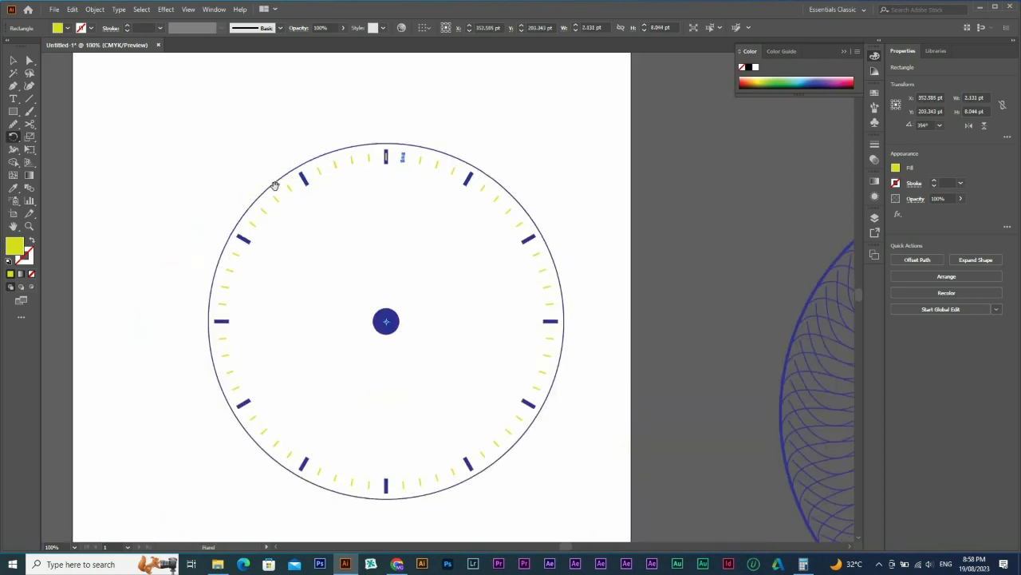
- Draw a tall yellow-green rectangle about 28 × 152 pt in the empty area above the dial
{"action": "left_click", "coordinate": [14, 111]}
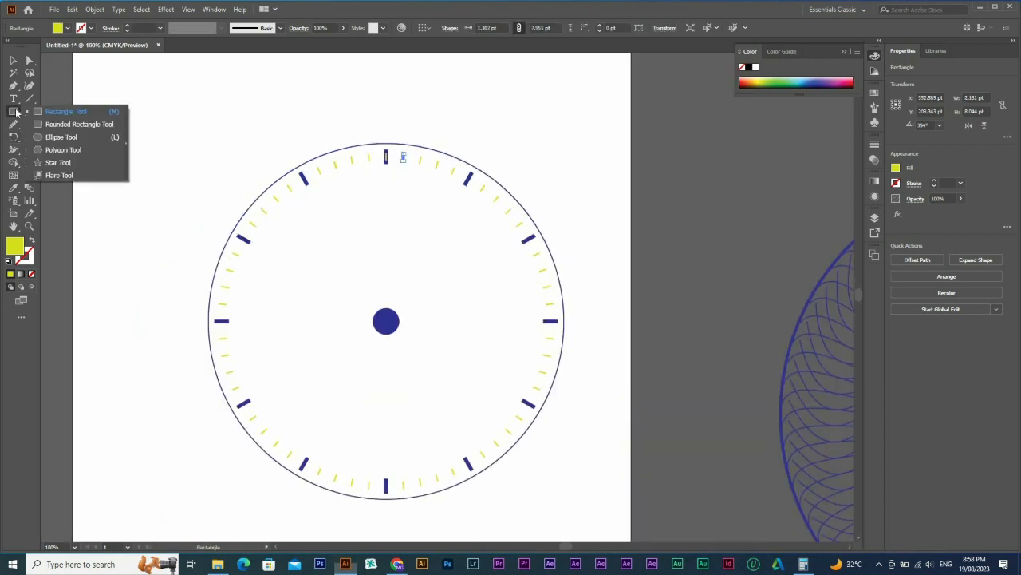
{"action": "left_click", "coordinate": [66, 111]}
{"action": "scroll", "coordinate": [285, 178], "scroll_direction": "up", "scroll_amount": 3}
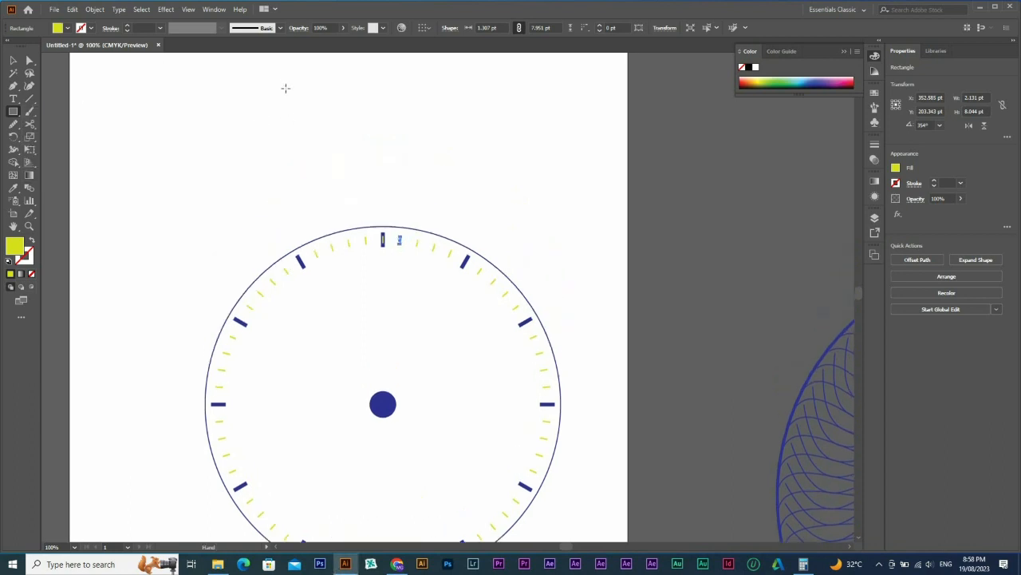
{"action": "left_click_drag", "start_coordinate": [284, 75], "coordinate": [310, 217]}
{"action": "scroll", "coordinate": [325, 148], "scroll_direction": "up", "scroll_amount": 3}
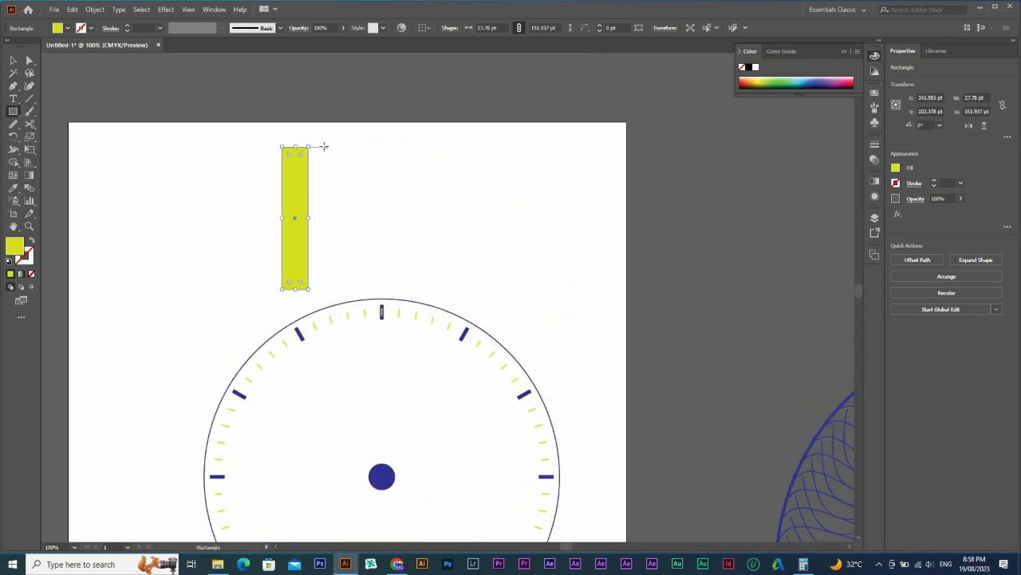
- Add an anchor point on each long side near the rectangle's lower end and bring the bottom corners together into a point
{"action": "key", "text": "p"}
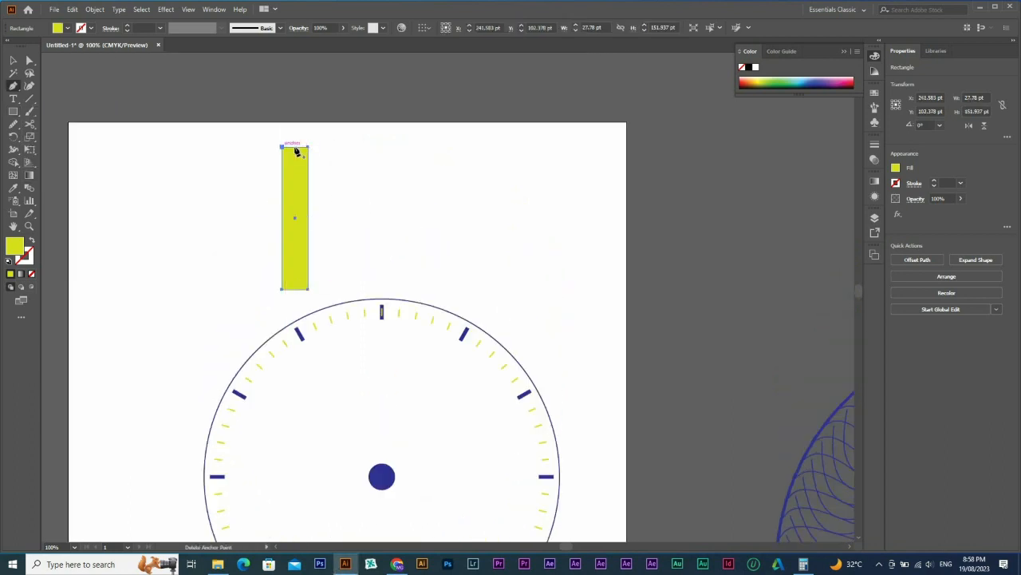
{"action": "left_click", "coordinate": [282, 252]}
{"action": "left_click", "coordinate": [309, 253]}
{"action": "key", "text": "a"}
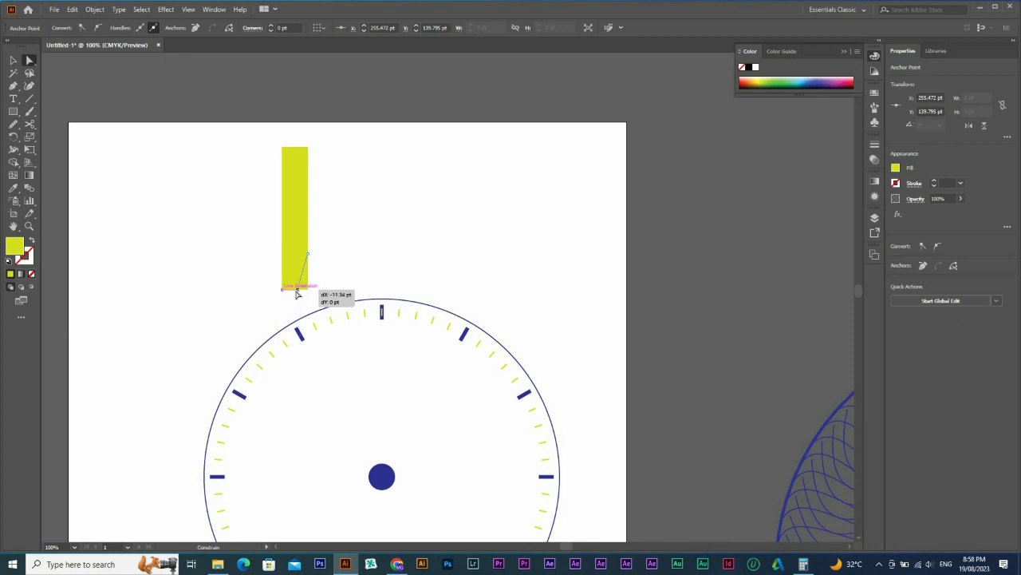
{"action": "mouse_move", "coordinate": [299, 292]}
{"action": "left_mouse_down"}
{"action": "mouse_move", "coordinate": [286, 292]}
{"action": "mouse_move", "coordinate": [297, 293]}
{"action": "left_mouse_up"}
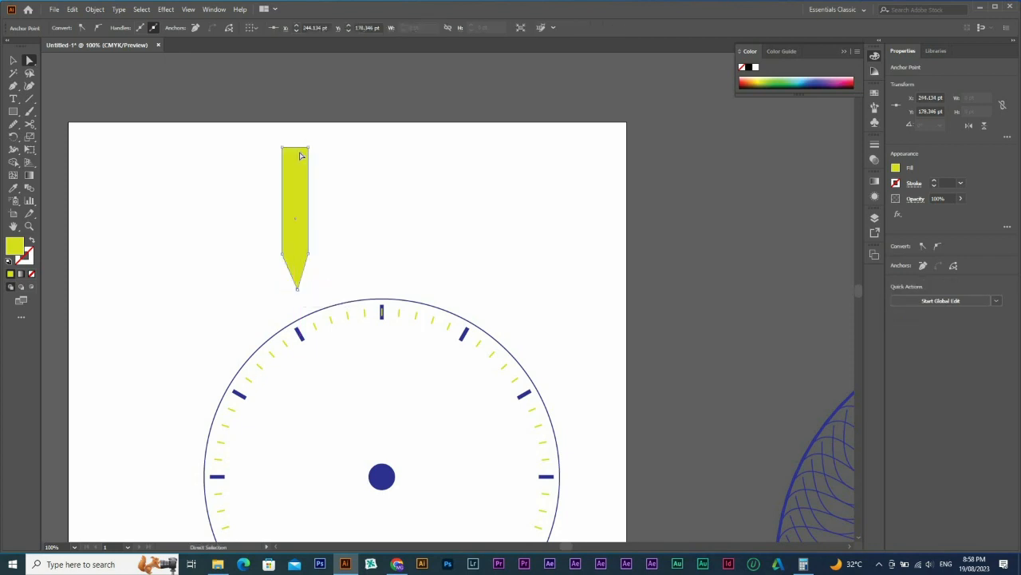
- Add an anchor point midway along the shape's top edge and delete both top corner anchors to form a tapered tip
{"action": "key", "text": "minus"}
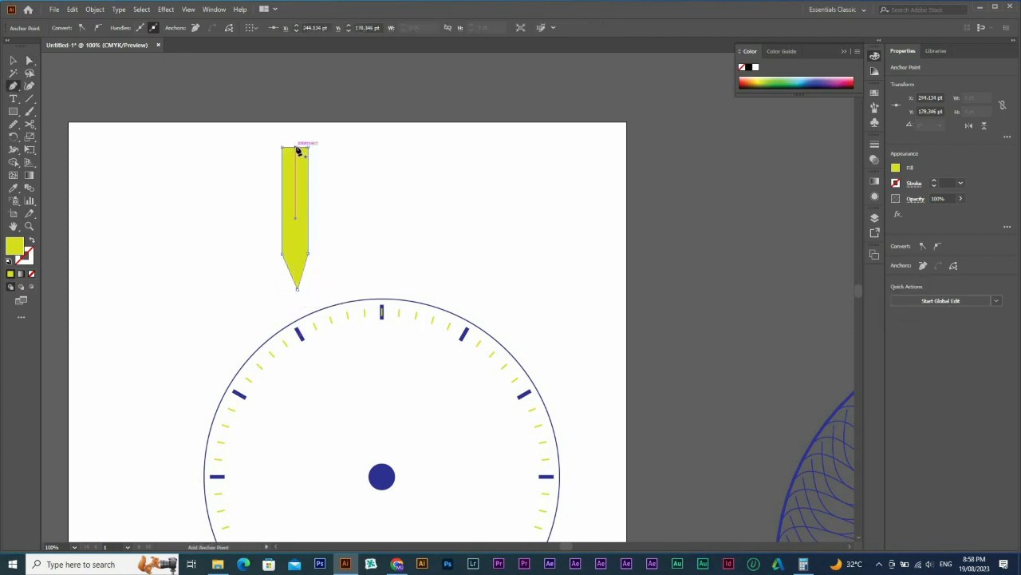
{"action": "left_click", "coordinate": [287, 152]}
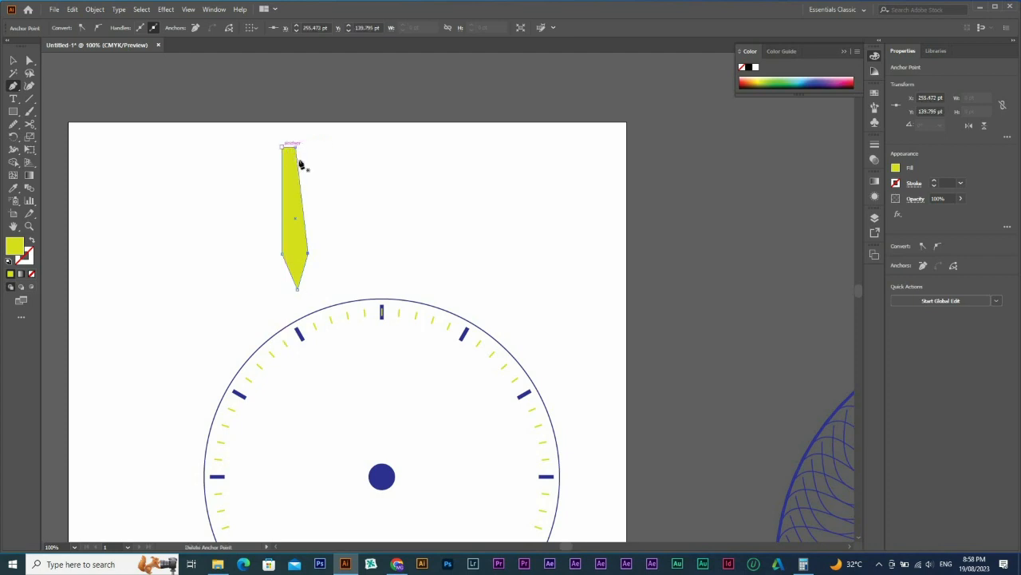
{"action": "left_click", "coordinate": [306, 149]}
{"action": "key", "text": "v"}
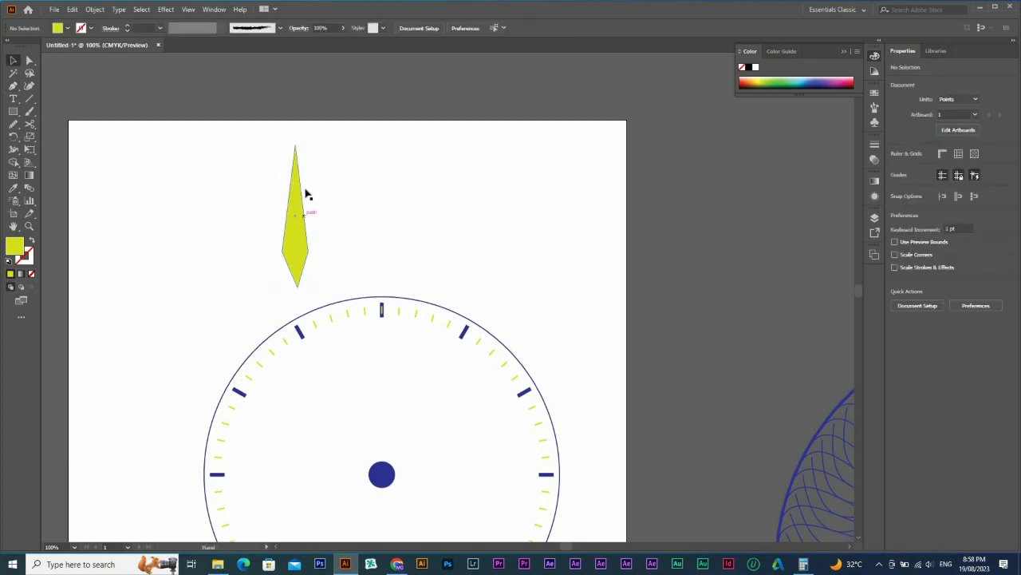
- Place the tapered hand on the dial's centre pointing at the top marker, sized to about 21 × 114 pt
{"action": "scroll", "coordinate": [304, 144], "scroll_direction": "down", "scroll_amount": 2}
{"action": "left_click_drag", "start_coordinate": [310, 85], "coordinate": [391, 340]}
{"action": "scroll", "coordinate": [298, 156], "scroll_direction": "down", "scroll_amount": 2}
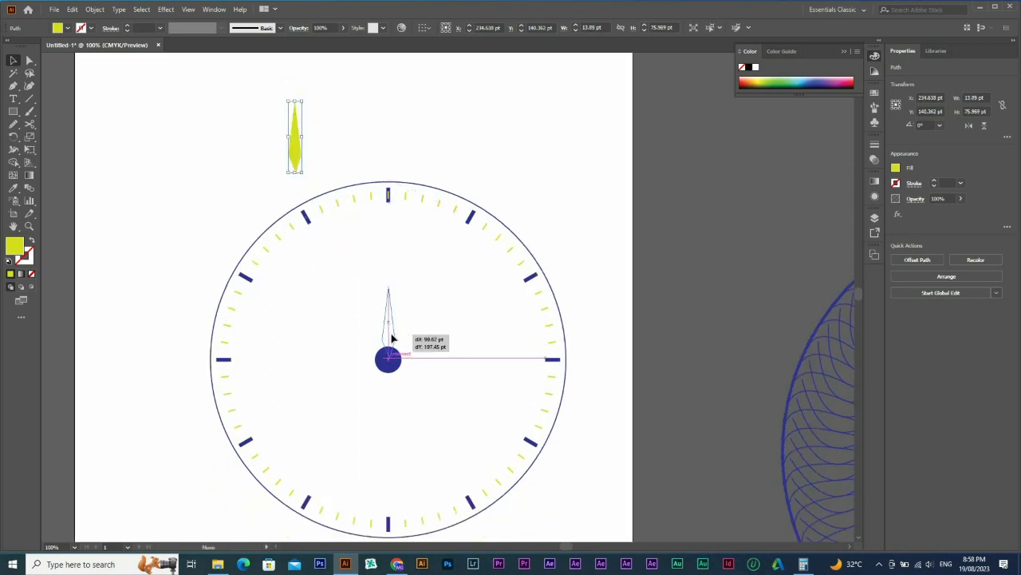
{"action": "left_click_drag", "start_coordinate": [393, 285], "coordinate": [393, 252]}
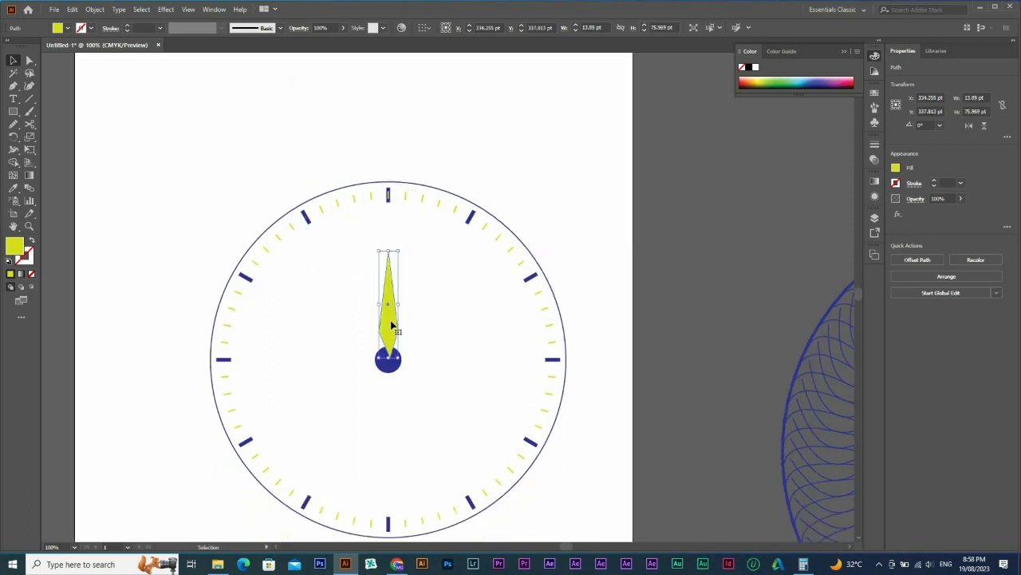
- Duplicate the clock hand just to its right and isolate the copy for editing its anchor points
{"action": "left_click_drag", "start_coordinate": [390, 313], "coordinate": [422, 308]}
{"action": "left_click", "coordinate": [352, 316]}
{"action": "double_click", "coordinate": [421, 308]}
{"action": "key", "text": "a"}
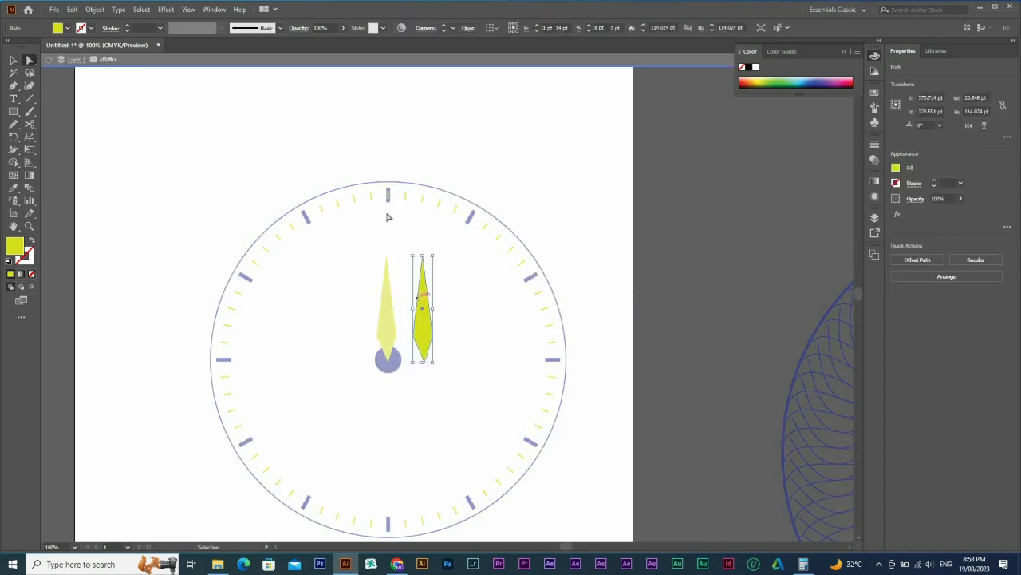
- Lengthen the duplicated hand to about 178 pt by moving its tip straight up to the minute ticks
{"action": "left_click_drag", "start_coordinate": [387, 214], "coordinate": [458, 285]}
{"action": "left_click_drag", "start_coordinate": [381, 223], "coordinate": [471, 342]}
{"action": "left_click_drag", "start_coordinate": [424, 259], "coordinate": [423, 194]}
{"action": "key", "text": "v"}
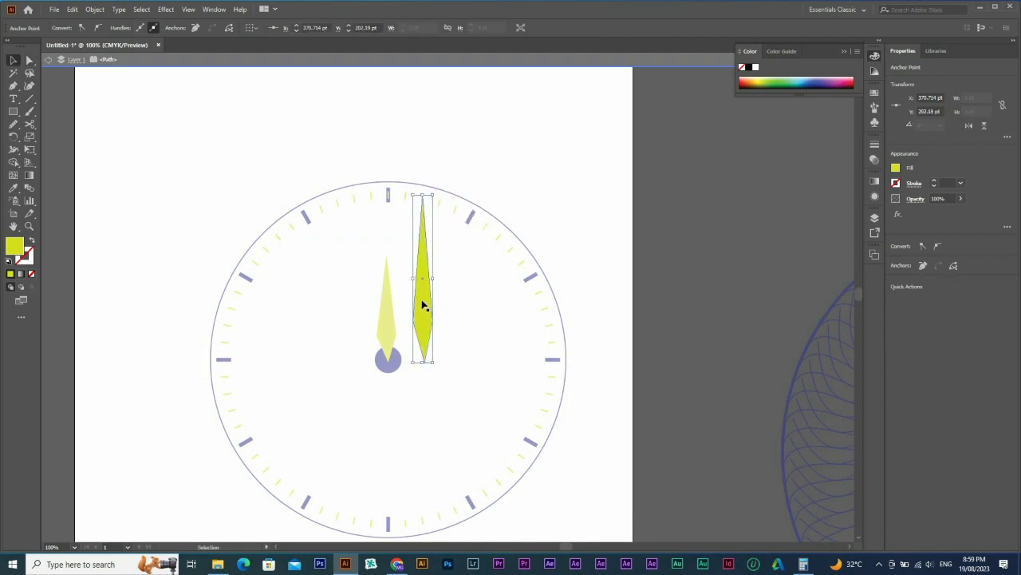
- Rotate the long hand 45° clockwise, move its base to the dial's centre, and leave isolation mode
{"action": "left_click", "coordinate": [437, 197]}
{"action": "left_click", "coordinate": [431, 196]}
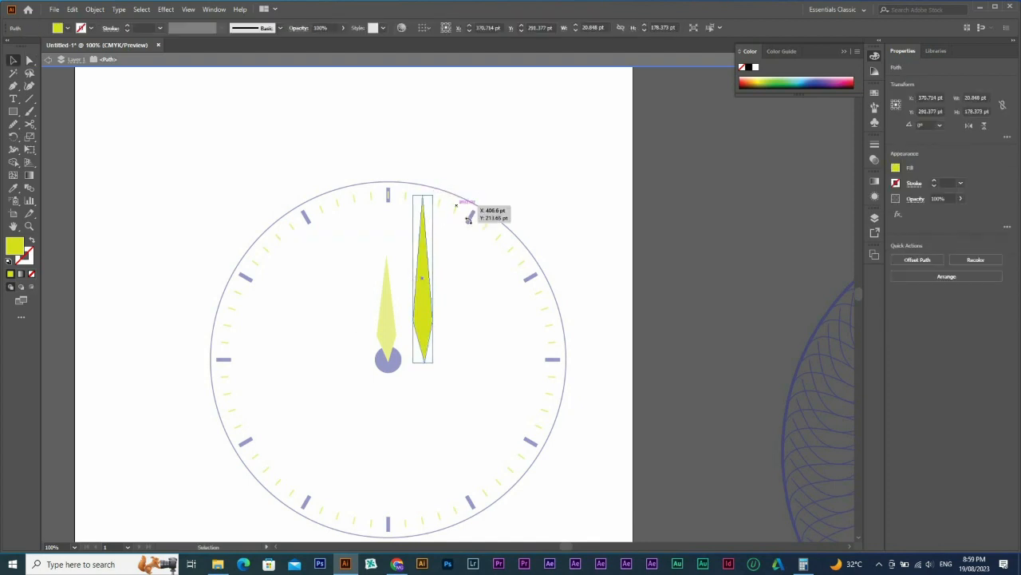
{"action": "left_click_drag", "start_coordinate": [467, 212], "coordinate": [421, 323]}
{"action": "key", "text": "ctrl+z"}
{"action": "left_click", "coordinate": [423, 60]}
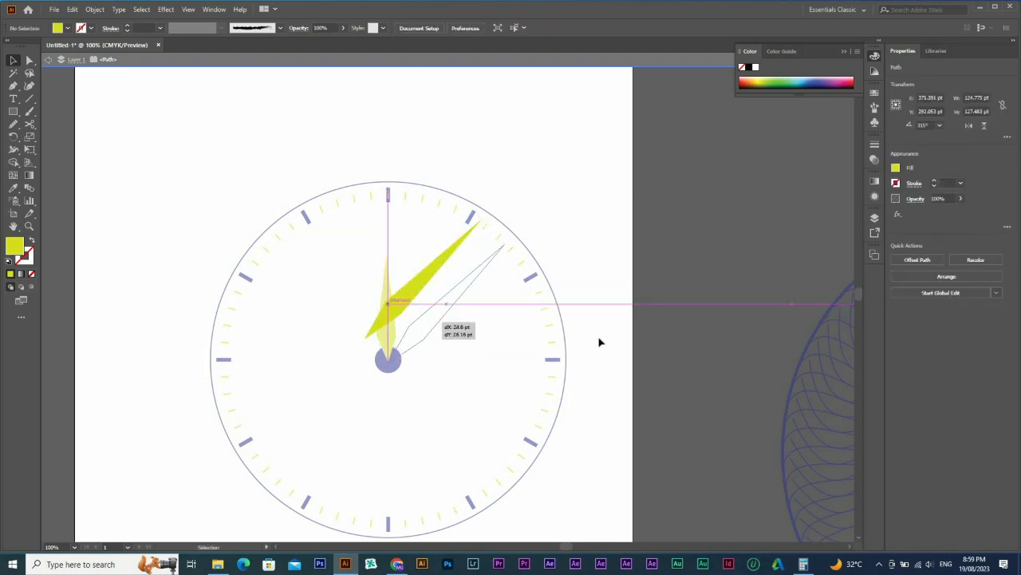
{"action": "left_click", "coordinate": [600, 356]}
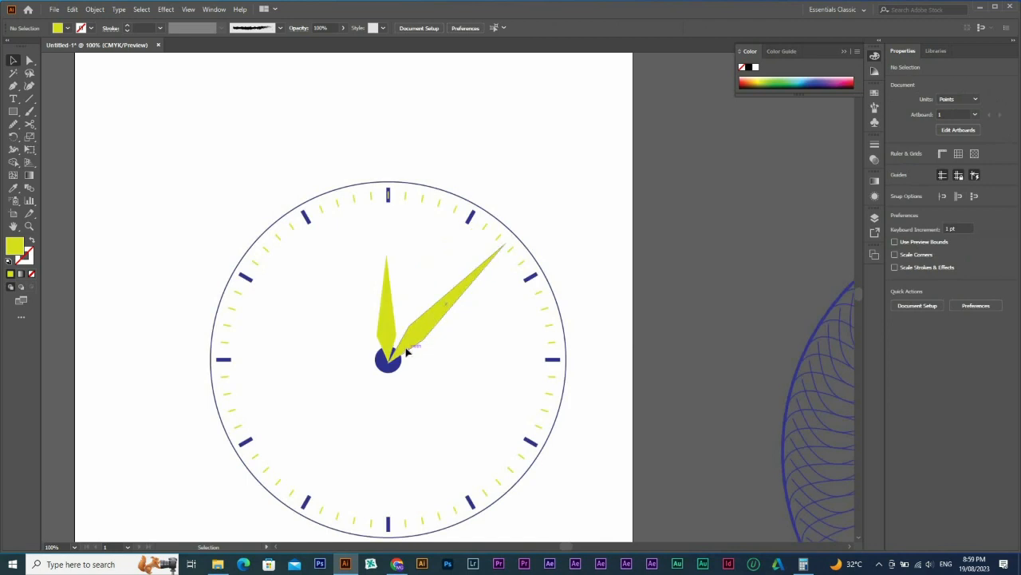
- Align the long hand's base point exactly with the short hand's base point on the centre dot
{"action": "left_click_drag", "start_coordinate": [407, 351], "coordinate": [493, 362]}
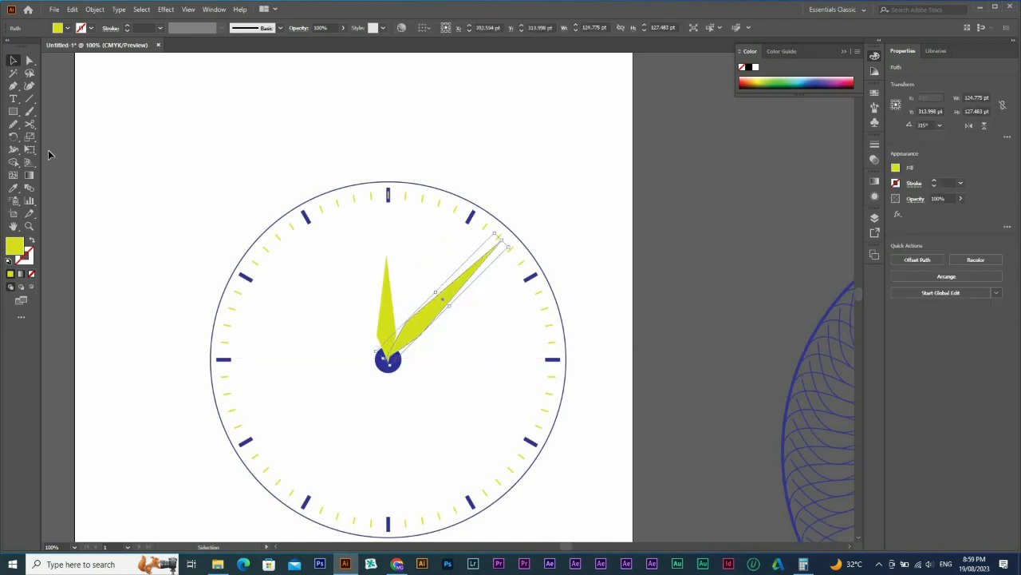
{"action": "key", "text": "ctrl+space"}
{"action": "left_click_drag", "start_coordinate": [661, 467], "coordinate": [109, 171]}
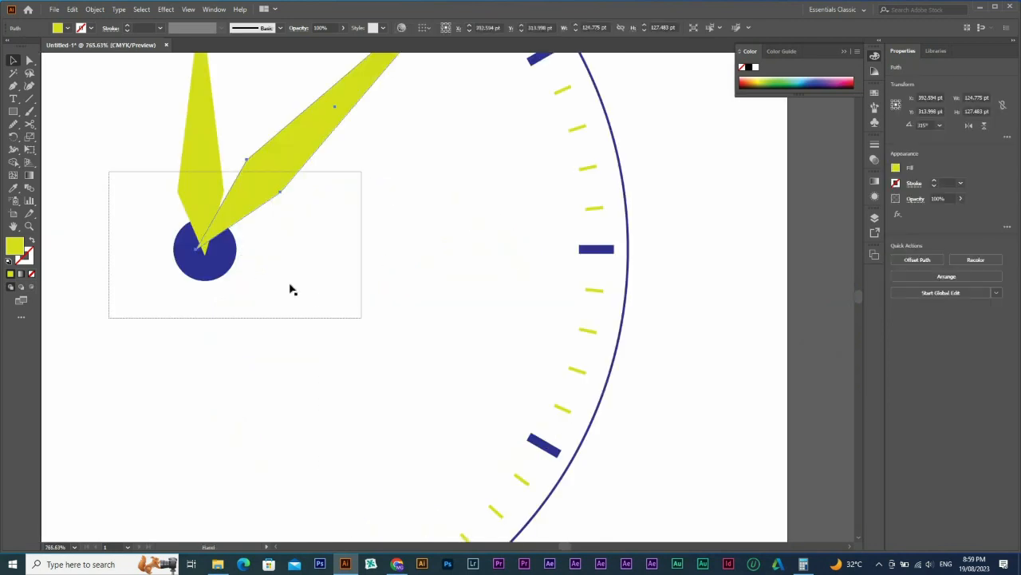
{"action": "left_click_drag", "start_coordinate": [382, 274], "coordinate": [406, 292]}
{"action": "key", "text": "ctrl+alt+space"}
{"action": "left_click", "coordinate": [517, 315]}
{"action": "left_click", "coordinate": [519, 315]}
{"action": "left_click", "coordinate": [520, 314]}
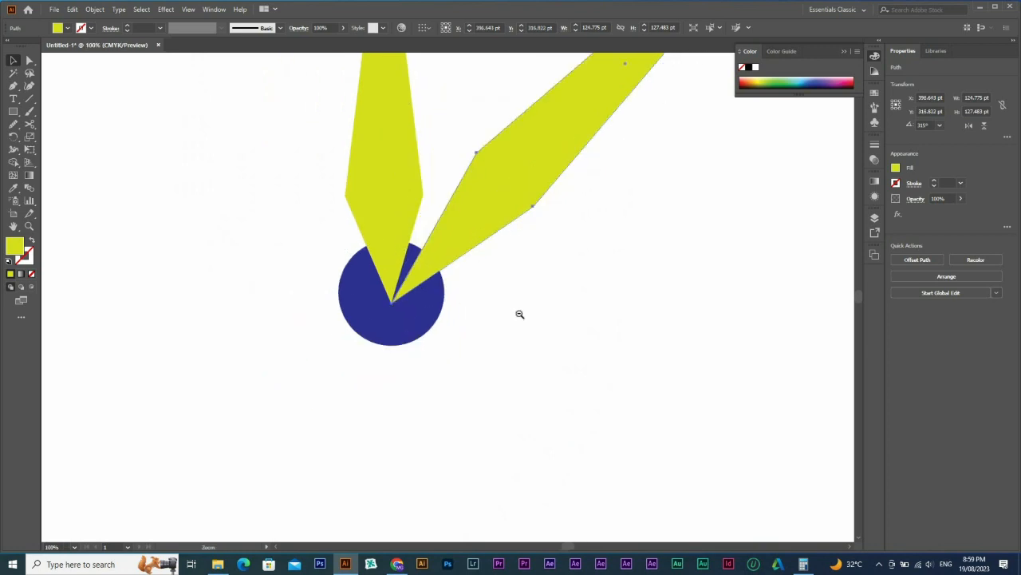
{"action": "left_click", "coordinate": [519, 314]}
{"action": "left_click", "coordinate": [519, 315]}
- Draw a straight second hand from near the seven o'clock marker to the dial's centre, with a 1 pt yellow-green stroke and no fill
{"action": "left_click", "coordinate": [12, 87]}
{"action": "key", "text": "ctrl+space"}
{"action": "left_click_drag", "start_coordinate": [173, 242], "coordinate": [473, 392]}
{"action": "left_click", "coordinate": [257, 363]}
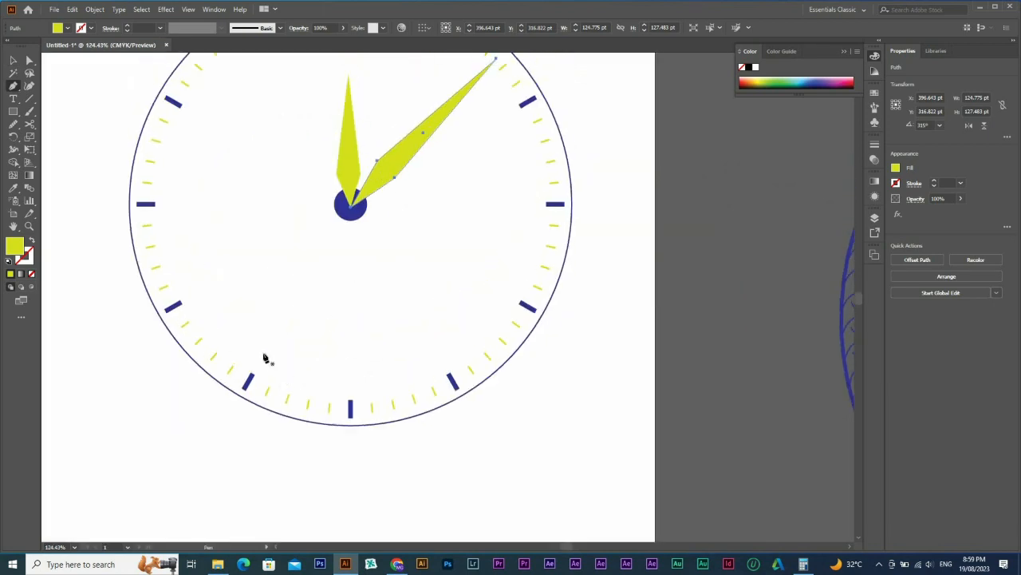
{"action": "left_click", "coordinate": [353, 204]}
{"action": "key", "text": "v"}
{"action": "key", "text": "shift+x"}
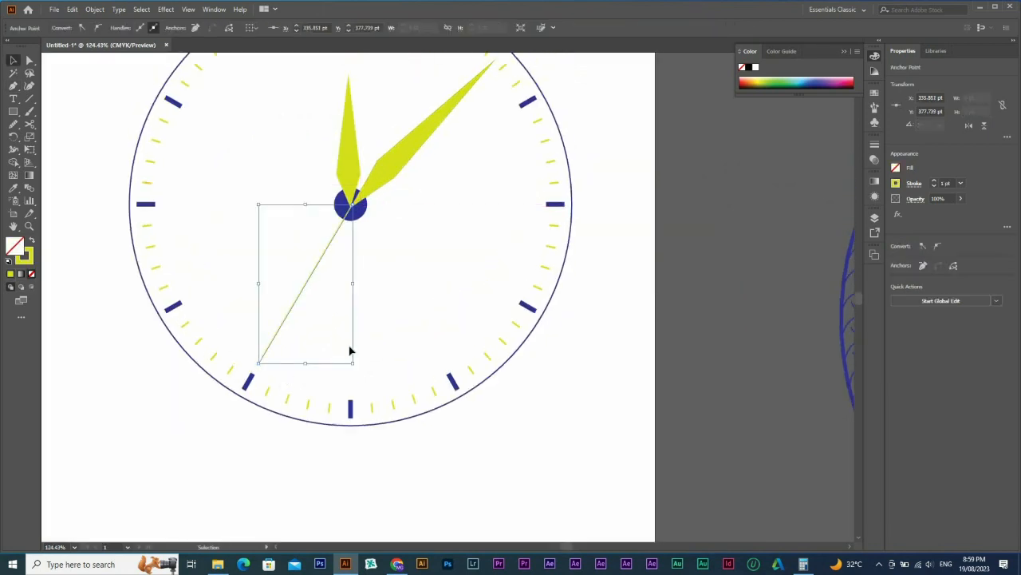
{"action": "left_click", "coordinate": [398, 309]}
- Recolour the centre dot with a white fill and no stroke, sampled from the blank artboard
{"action": "left_click", "coordinate": [397, 309], "text": "ctrl+alt"}
{"action": "left_click", "coordinate": [398, 309], "text": "ctrl+alt"}
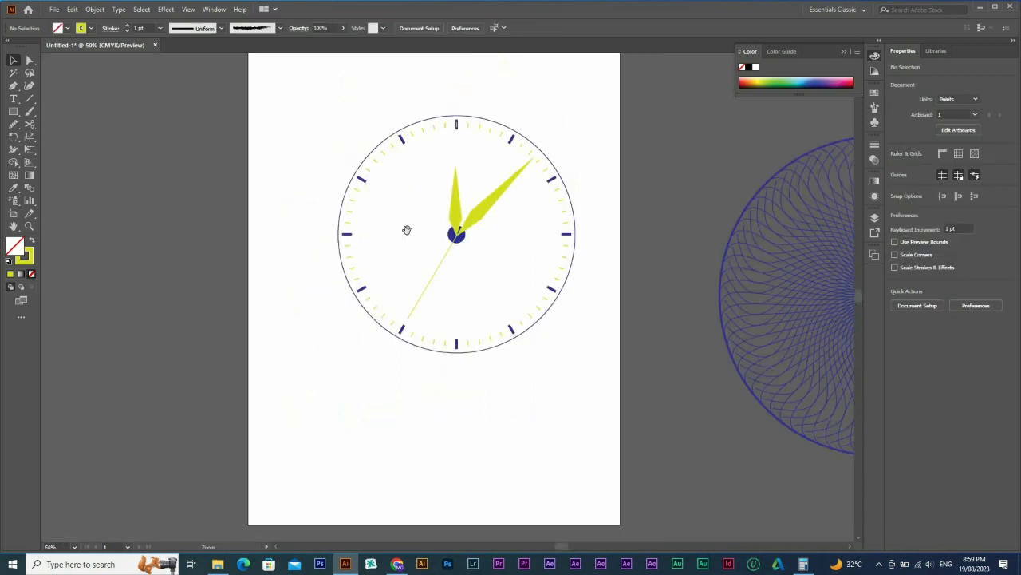
{"action": "left_click", "coordinate": [407, 230], "text": "ctrl+alt"}
{"action": "left_click_drag", "start_coordinate": [365, 194], "coordinate": [360, 196]}
{"action": "left_click_drag", "start_coordinate": [527, 286], "coordinate": [478, 267]}
{"action": "left_click_drag", "start_coordinate": [200, 177], "coordinate": [661, 429]}
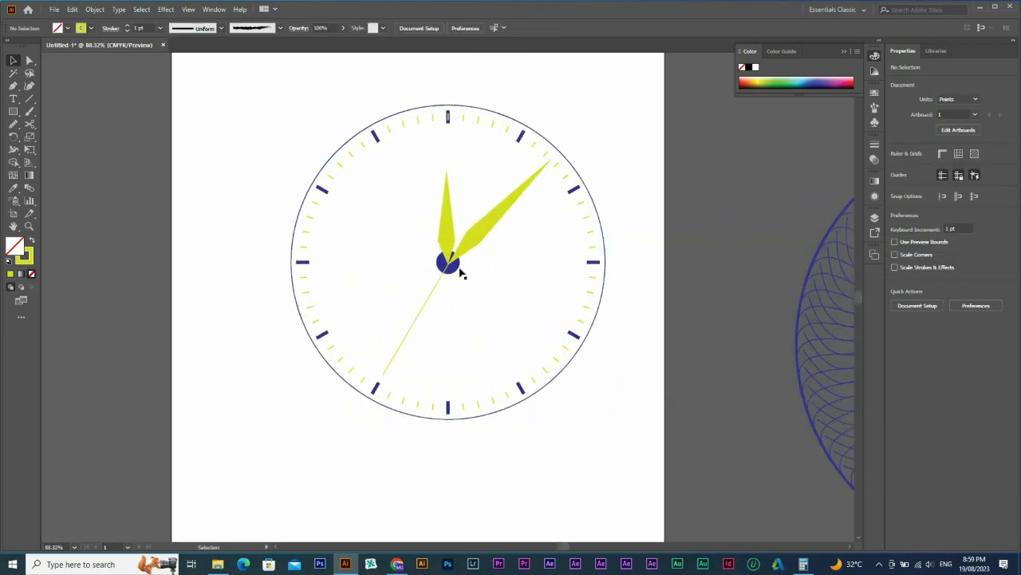
{"action": "key", "text": "ctrl+z"}
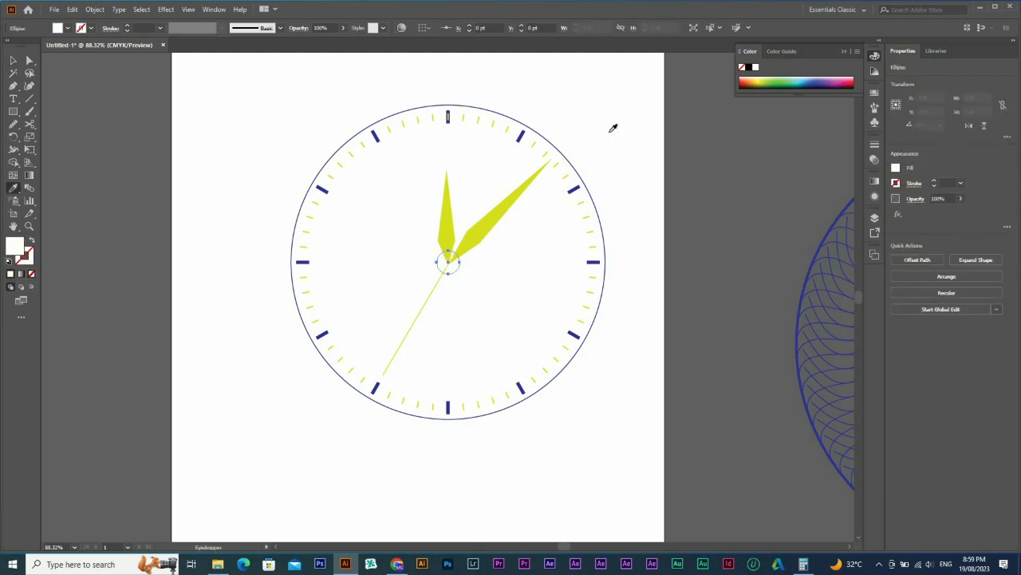
- Fill the dial circle with the dark blue sampled from an hour marker, with no stroke, lock it and clear the selection
{"action": "left_click", "coordinate": [569, 165]}
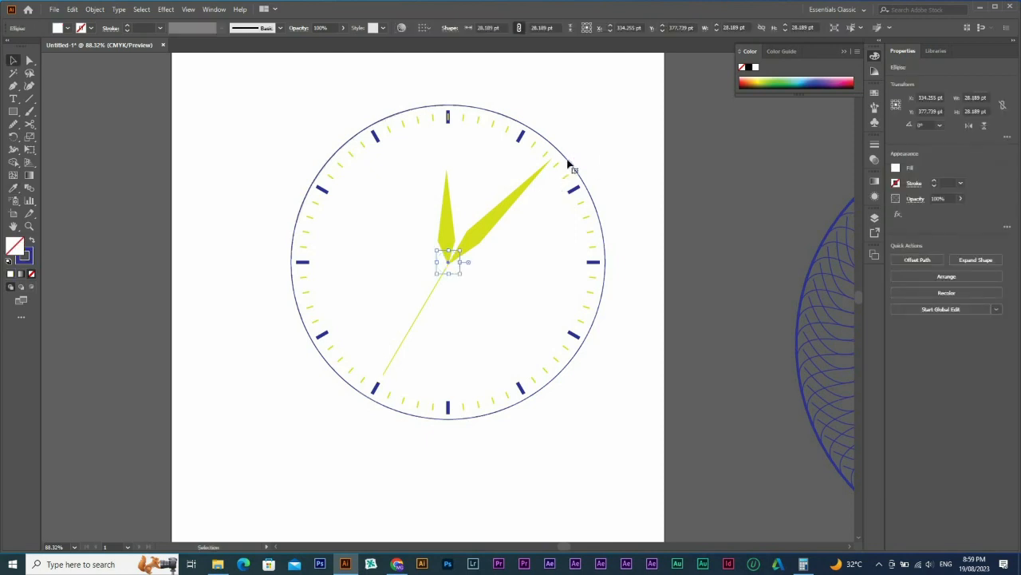
{"action": "key", "text": "i"}
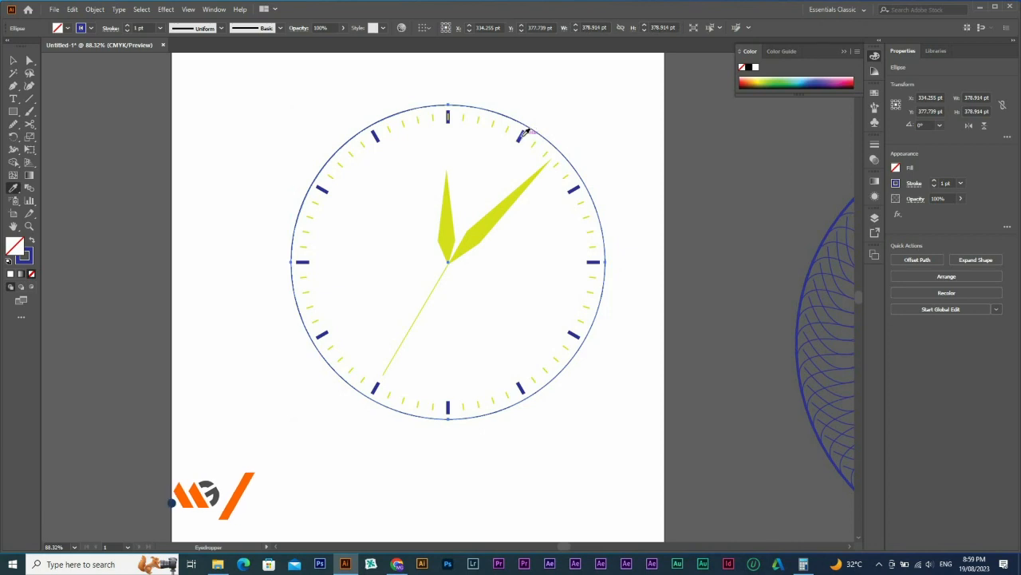
{"action": "left_click", "coordinate": [520, 137]}
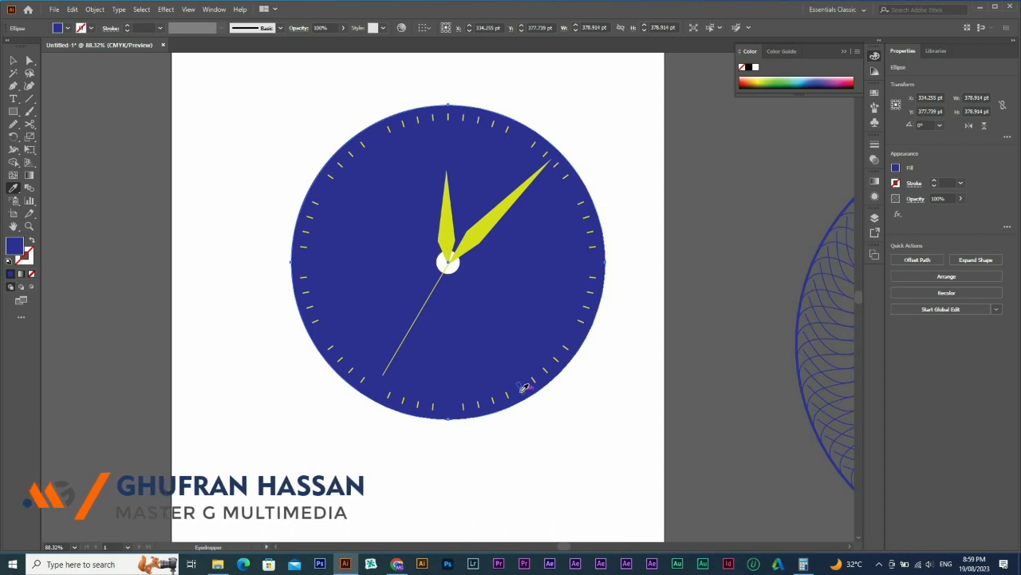
{"action": "key", "text": "ctrl"}
{"action": "key", "text": "ctrl+shift+a"}
{"action": "key", "text": "v"}
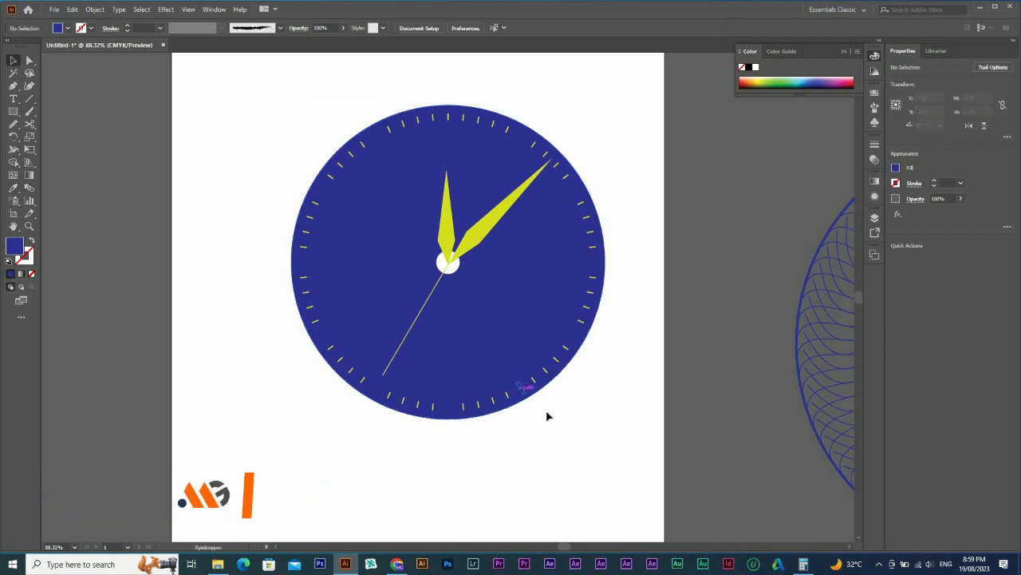
- Recolour all hour markers, minute ticks, hands and the centre dot with a white fill and no stroke, sampled from the blank artboard
{"action": "left_click_drag", "start_coordinate": [213, 68], "coordinate": [739, 502]}
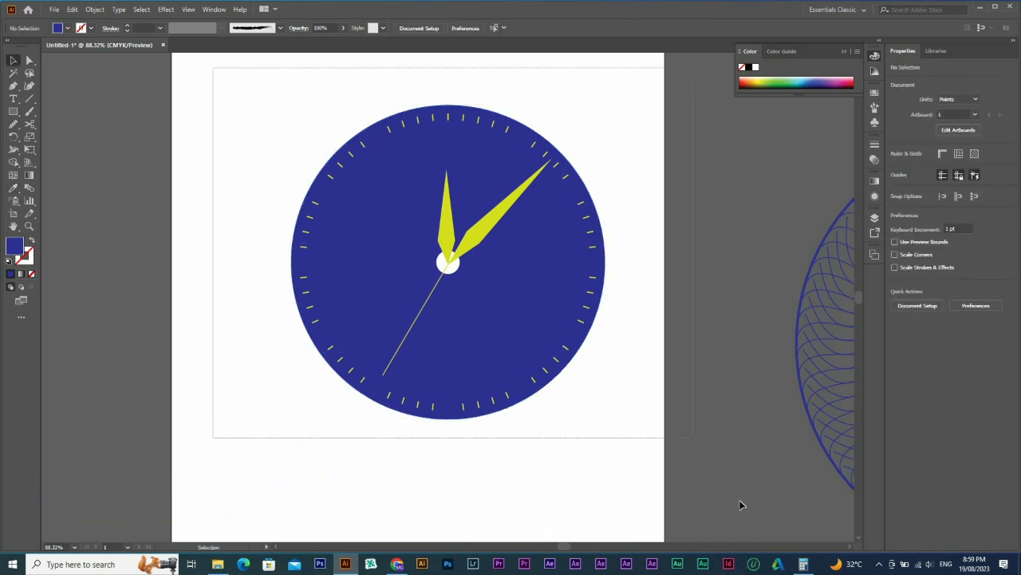
{"action": "key", "text": "i"}
{"action": "left_click", "coordinate": [606, 117]}
{"action": "key", "text": "v"}
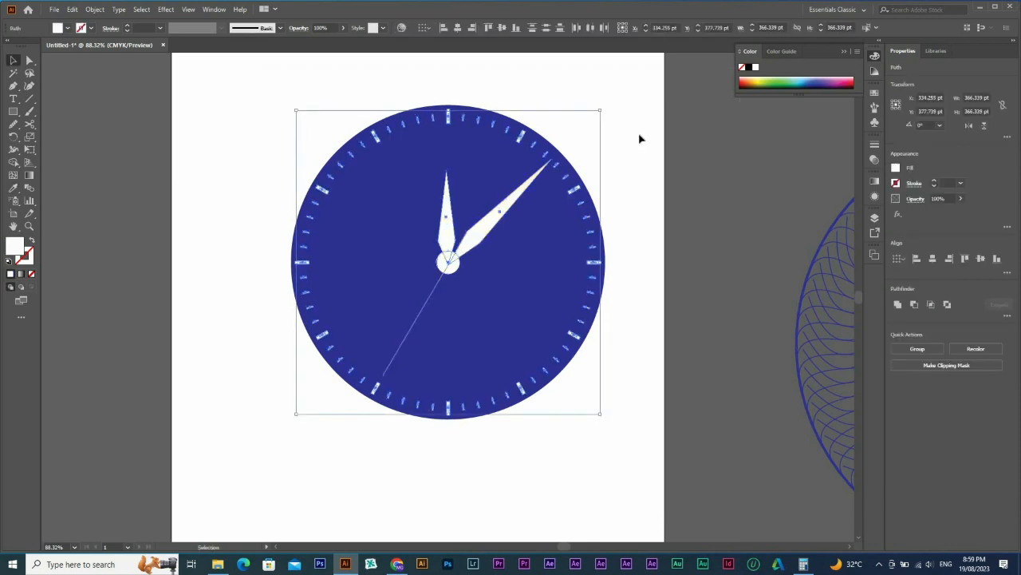
{"action": "left_click", "coordinate": [639, 134]}
{"action": "left_click", "coordinate": [433, 288]}
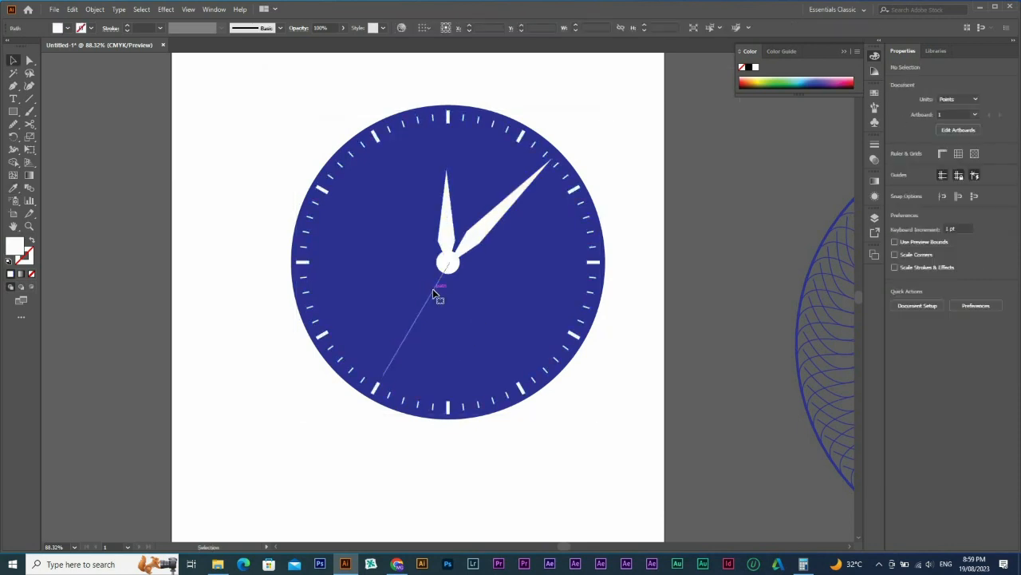
{"action": "left_click", "coordinate": [449, 118]}
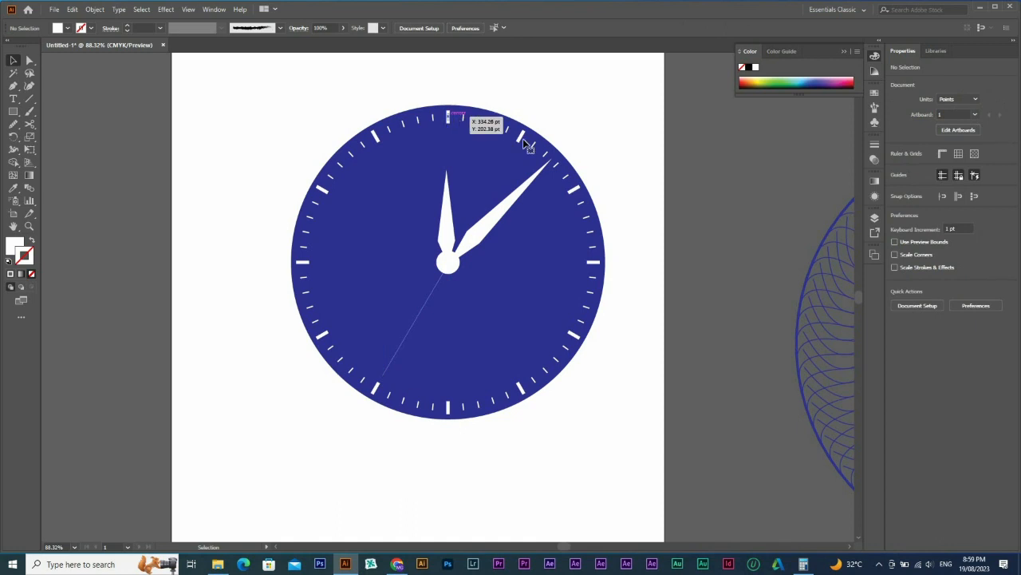